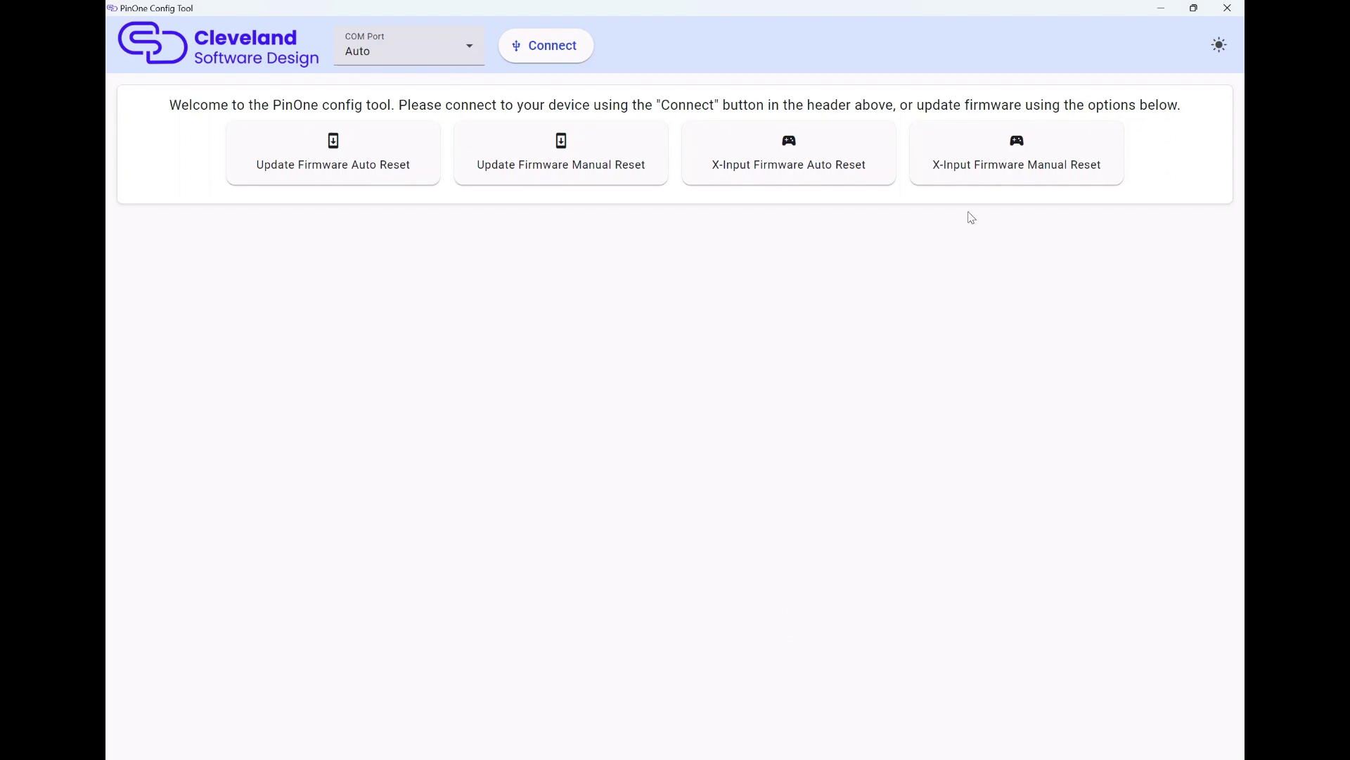
- Switch the app to dark theme and back to light, then zoom content in and out
{"action": "left_click", "coordinate": [1220, 46]}
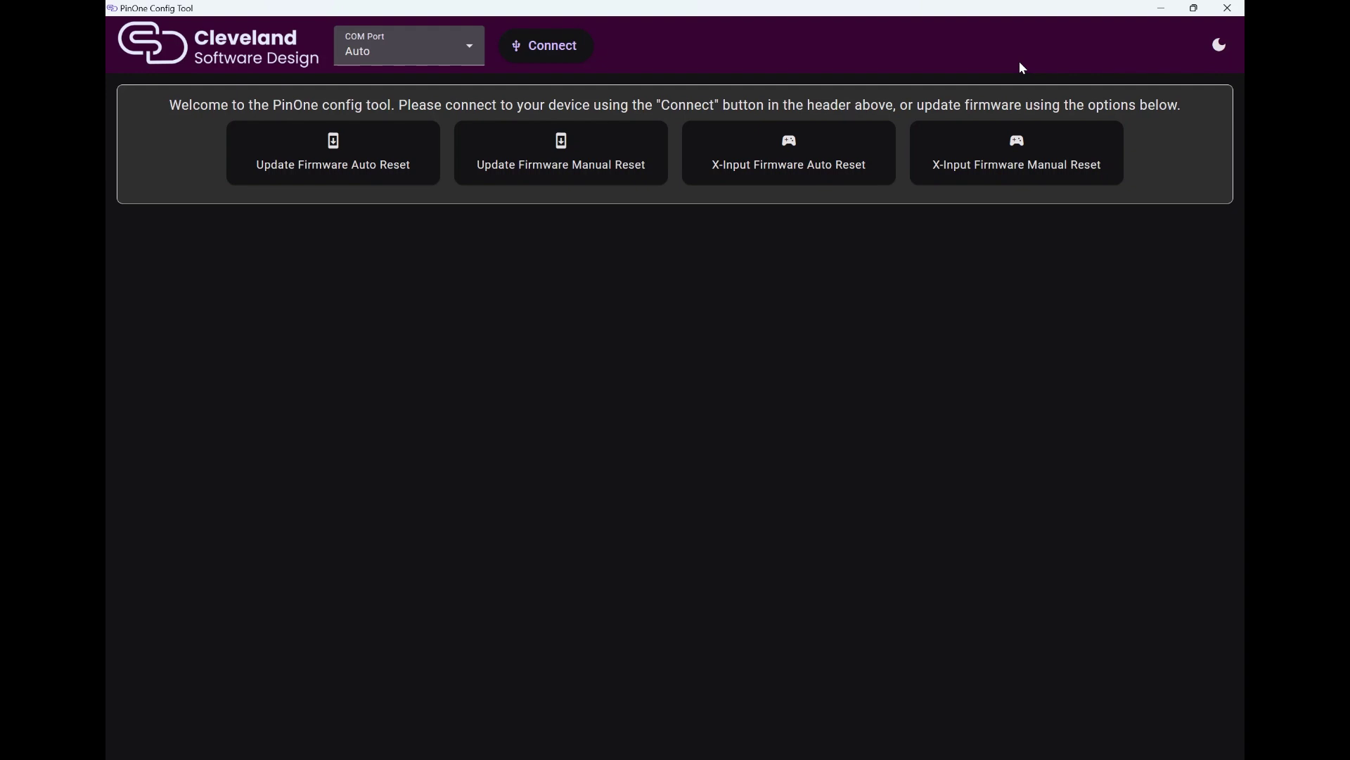
{"action": "left_click", "coordinate": [1221, 46]}
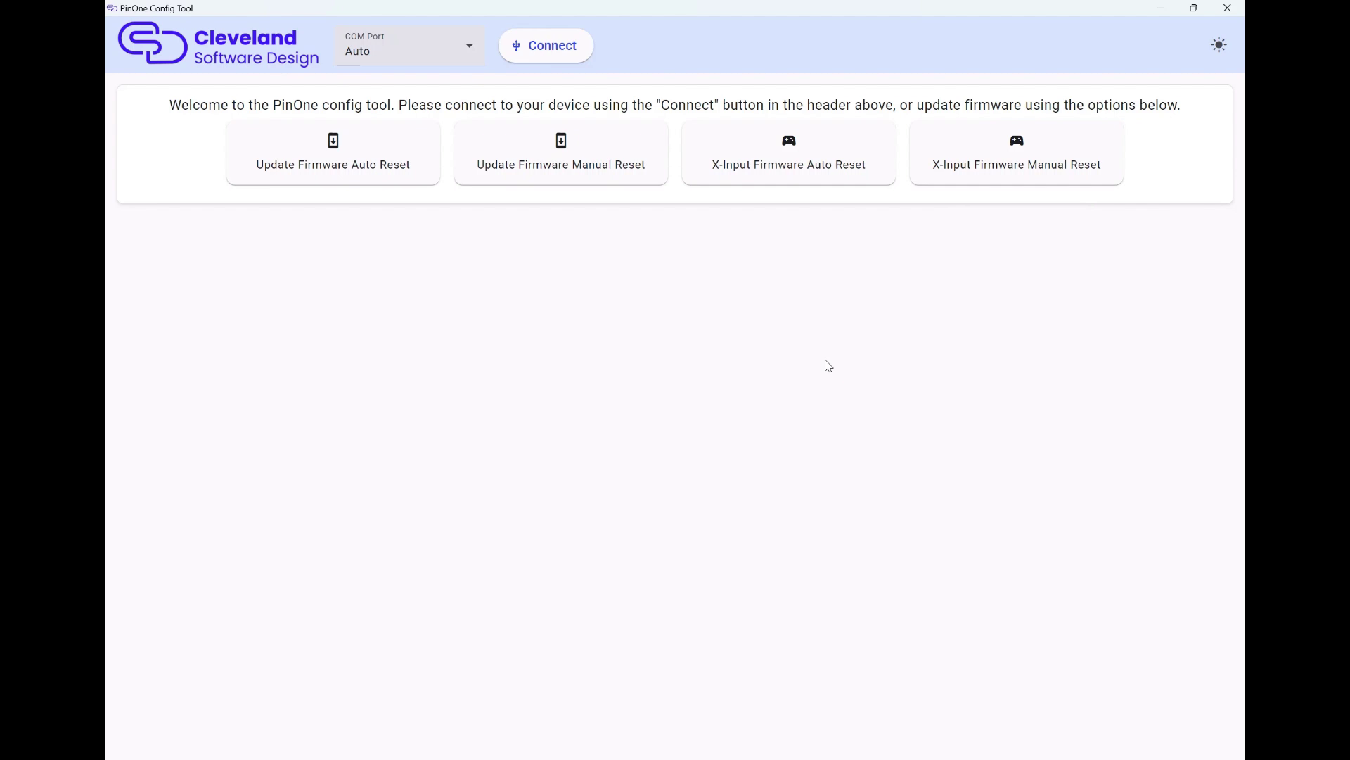
{"action": "key", "text": "ctrl+plus"}
{"action": "key", "text": "ctrl+plus"}
{"action": "key", "text": "ctrl+plus"}
{"action": "key", "text": "ctrl+plus"}
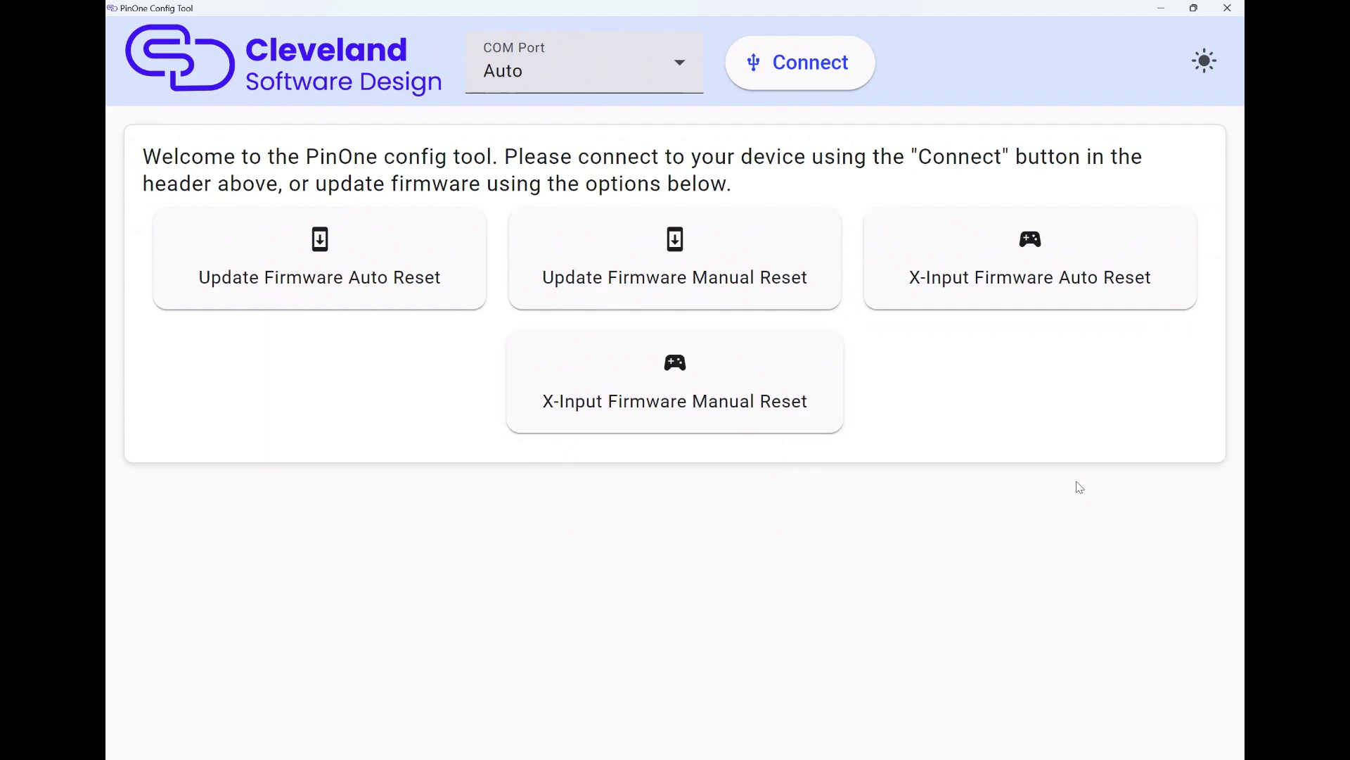
{"action": "key", "text": "ctrl+minus"}
{"action": "key", "text": "ctrl+minus"}
{"action": "key", "text": "ctrl+minus"}
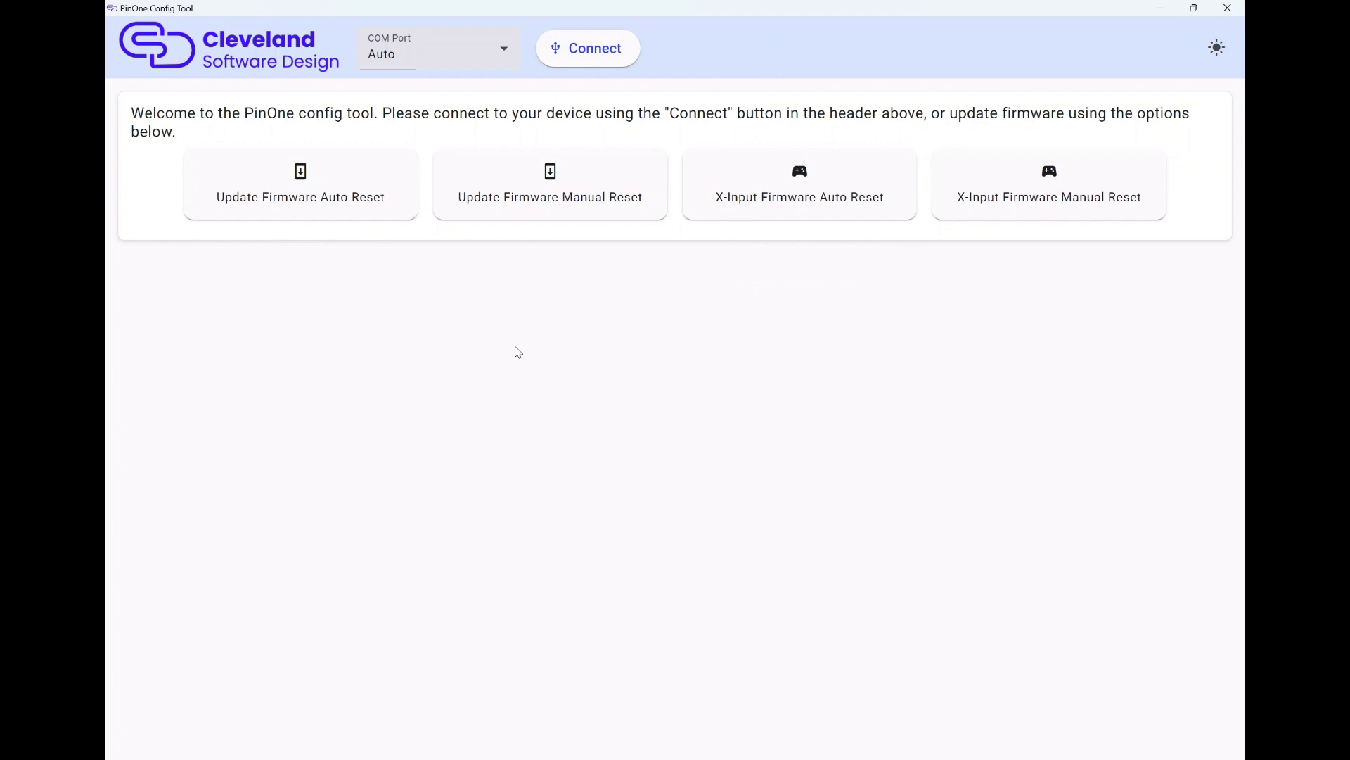
- Run the firmware update with automatic reset and dismiss the firmware-updated confirmation
{"action": "left_click", "coordinate": [353, 184]}
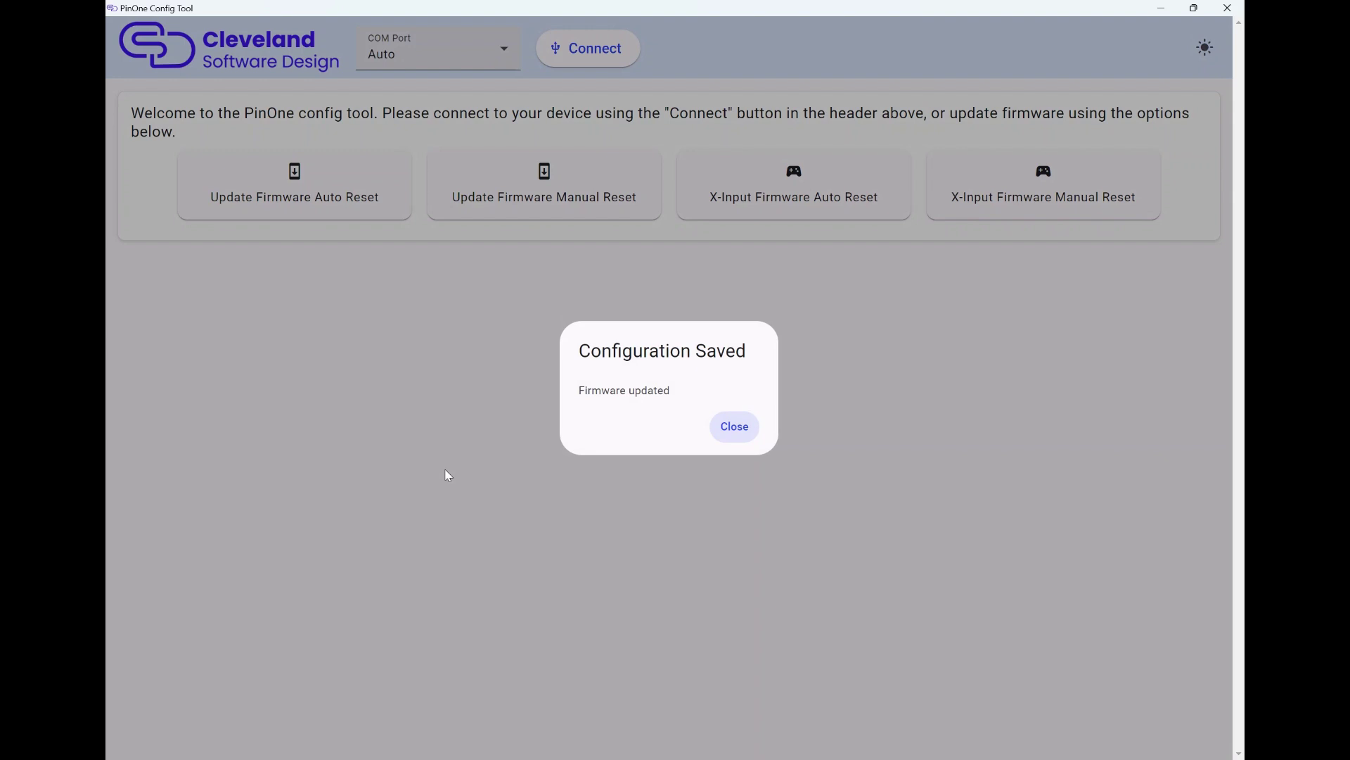
{"action": "left_click", "coordinate": [751, 426]}
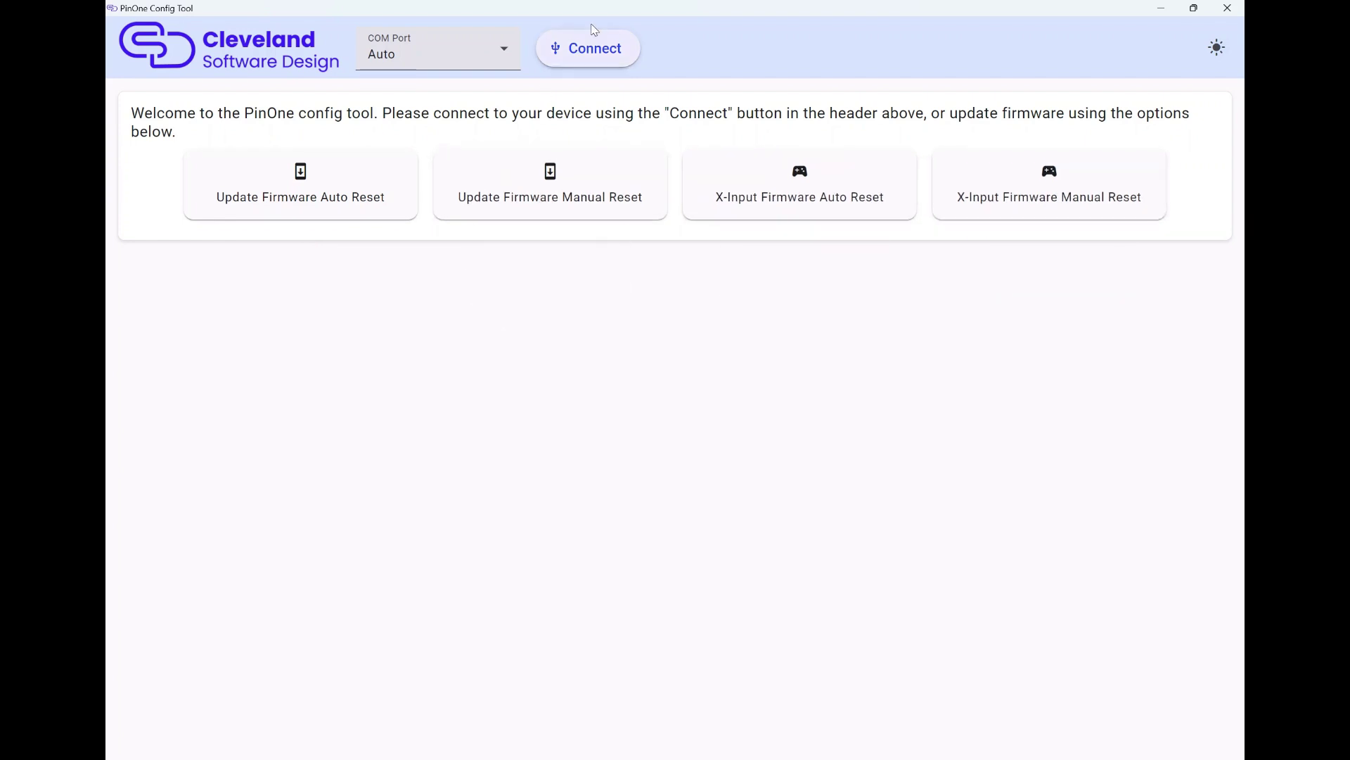
- Connect to the PinOne device and go to the Accelerometer settings page
{"action": "left_click", "coordinate": [595, 54]}
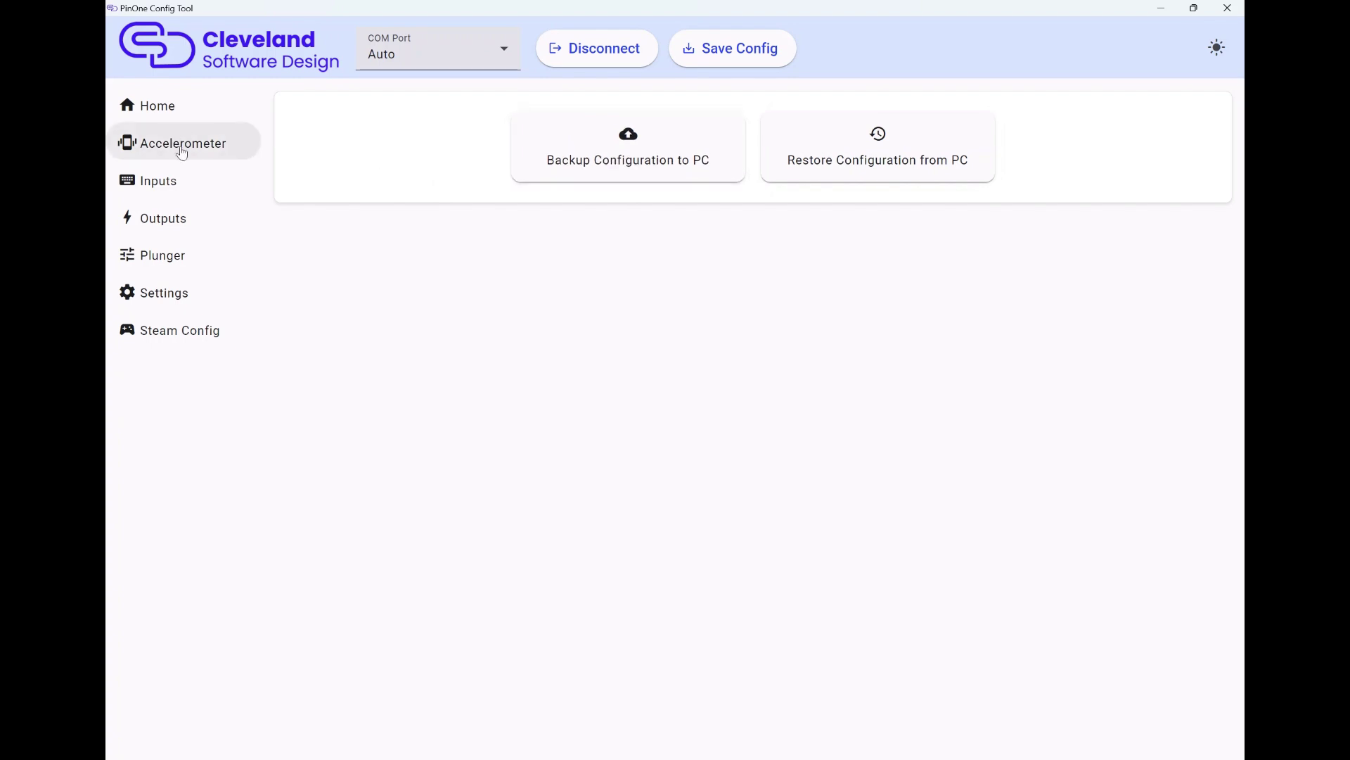
{"action": "left_click", "coordinate": [206, 142]}
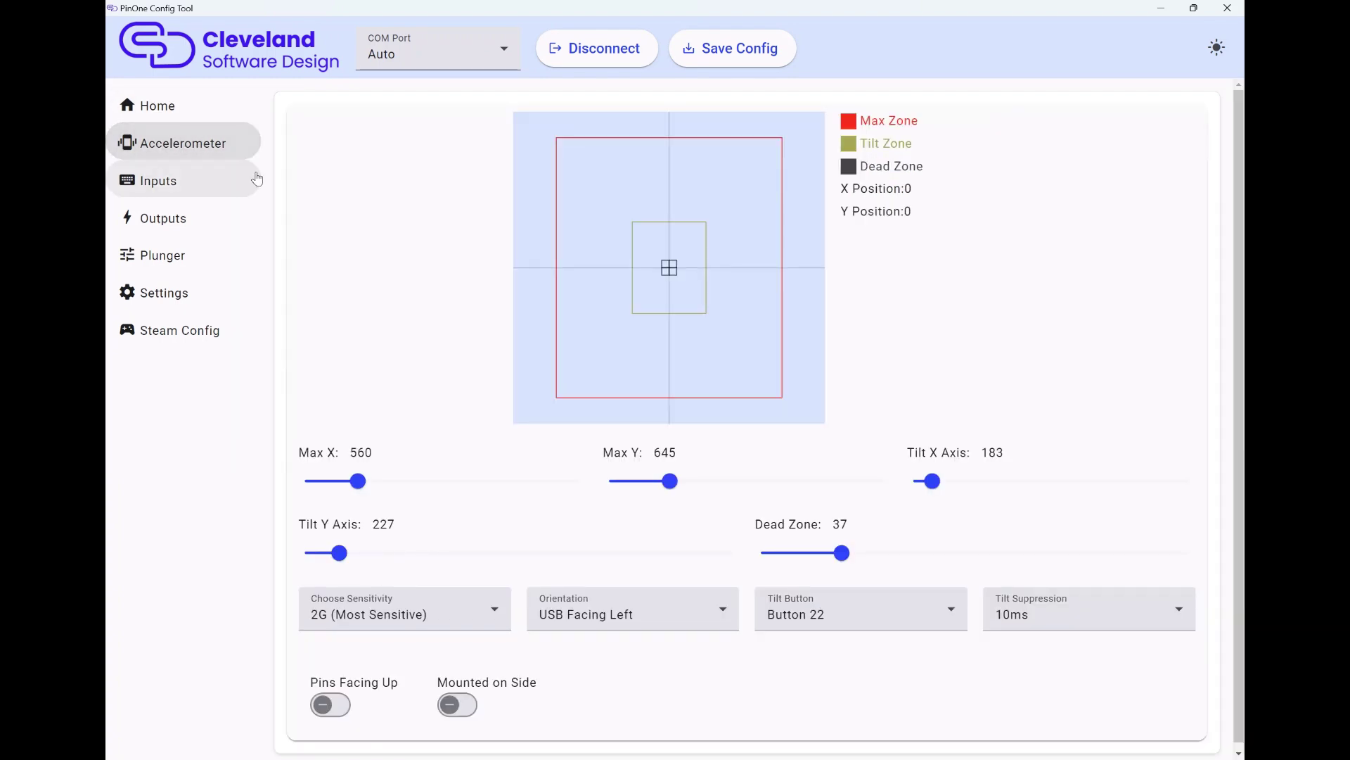
- Adjust the accelerometer Max X slider to 373 and Max Y to 164
{"action": "mouse_move", "coordinate": [360, 484]}
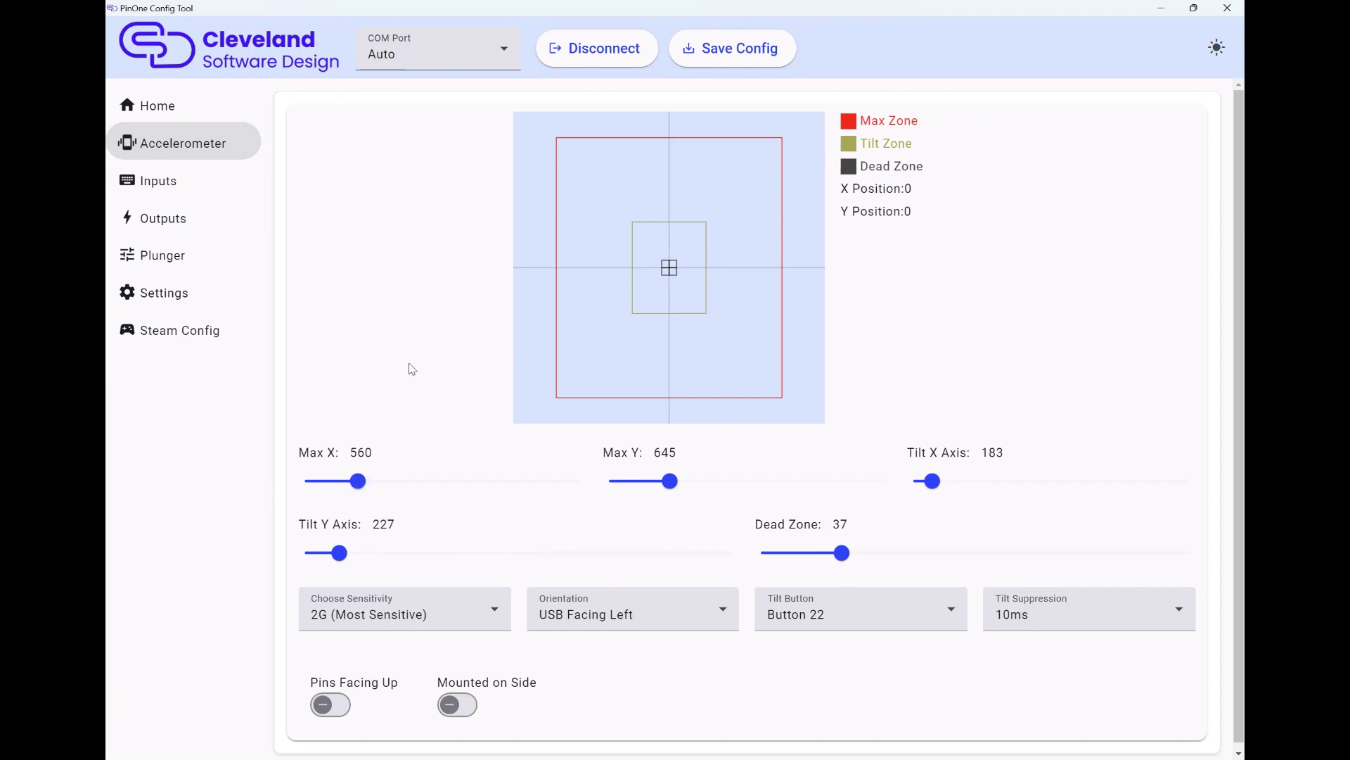
{"action": "mouse_move", "coordinate": [359, 481]}
{"action": "left_mouse_down"}
{"action": "mouse_move", "coordinate": [422, 482]}
{"action": "mouse_move", "coordinate": [369, 482]}
{"action": "left_mouse_up"}
{"action": "left_click_drag", "start_coordinate": [670, 481], "coordinate": [640, 484]}
{"action": "left_click_drag", "start_coordinate": [369, 481], "coordinate": [335, 490]}
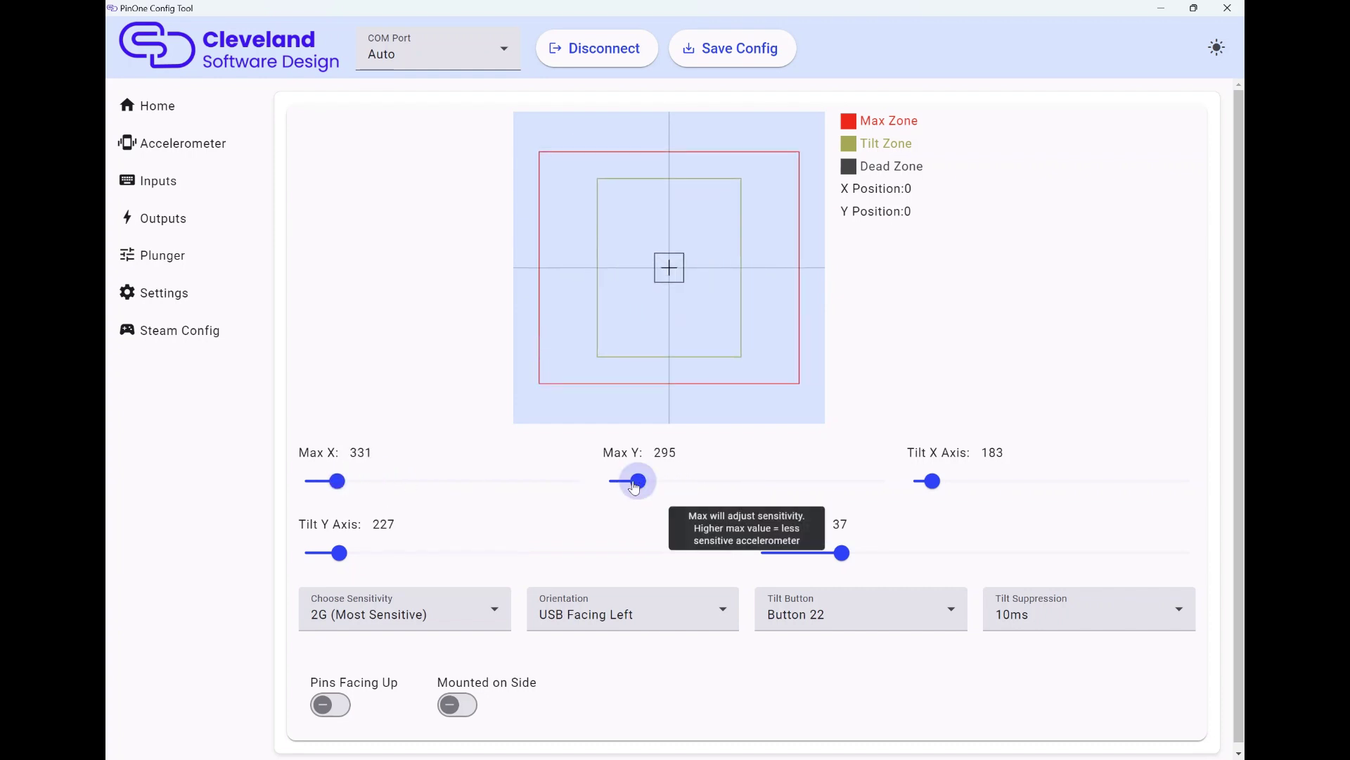
{"action": "left_click_drag", "start_coordinate": [635, 486], "coordinate": [684, 486]}
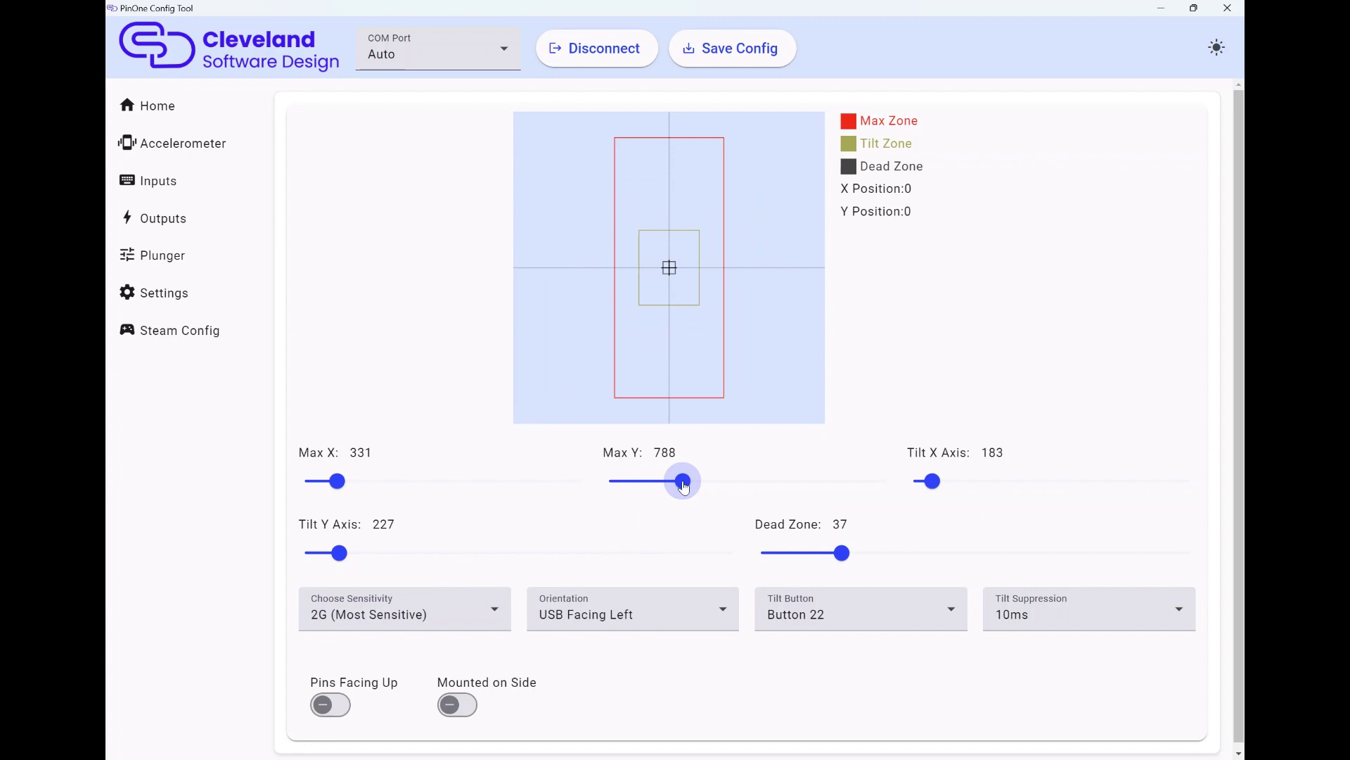
{"action": "left_click_drag", "start_coordinate": [684, 487], "coordinate": [627, 489]}
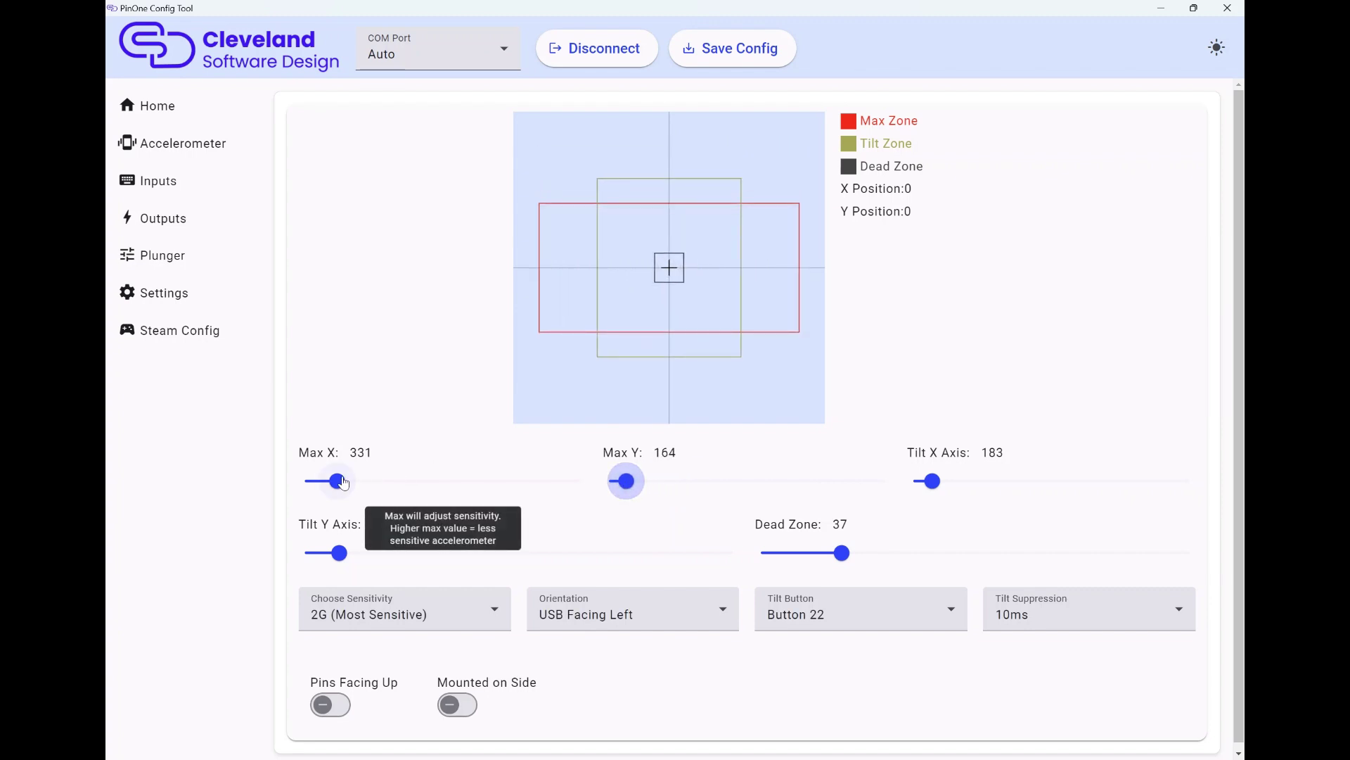
{"action": "mouse_move", "coordinate": [337, 484]}
{"action": "left_mouse_down"}
{"action": "mouse_move", "coordinate": [325, 484]}
{"action": "mouse_move", "coordinate": [342, 484]}
{"action": "left_mouse_up"}
- Set Tilt X Axis to 222, Tilt Y Axis to 88 and Dead Zone to 12
{"action": "left_click_drag", "start_coordinate": [931, 484], "coordinate": [935, 484]}
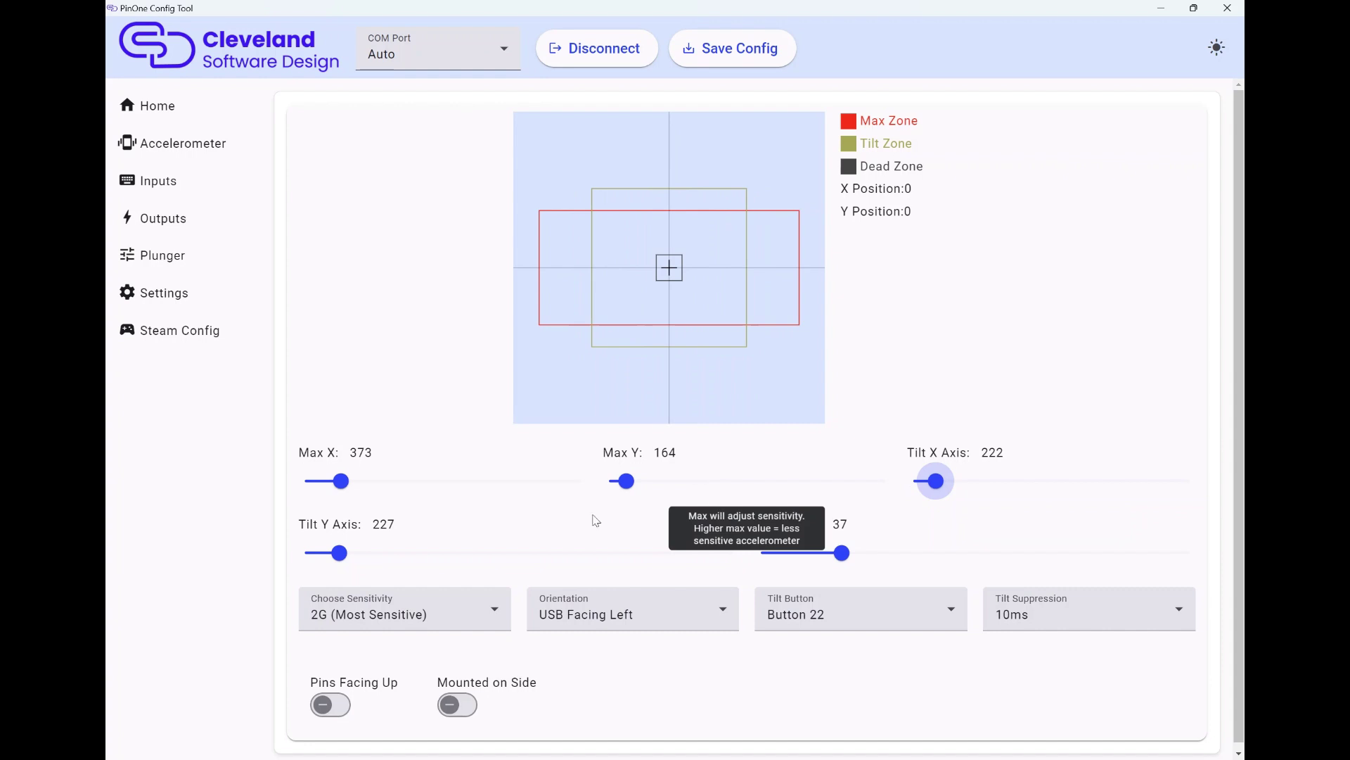
{"action": "left_click_drag", "start_coordinate": [340, 553], "coordinate": [320, 559]}
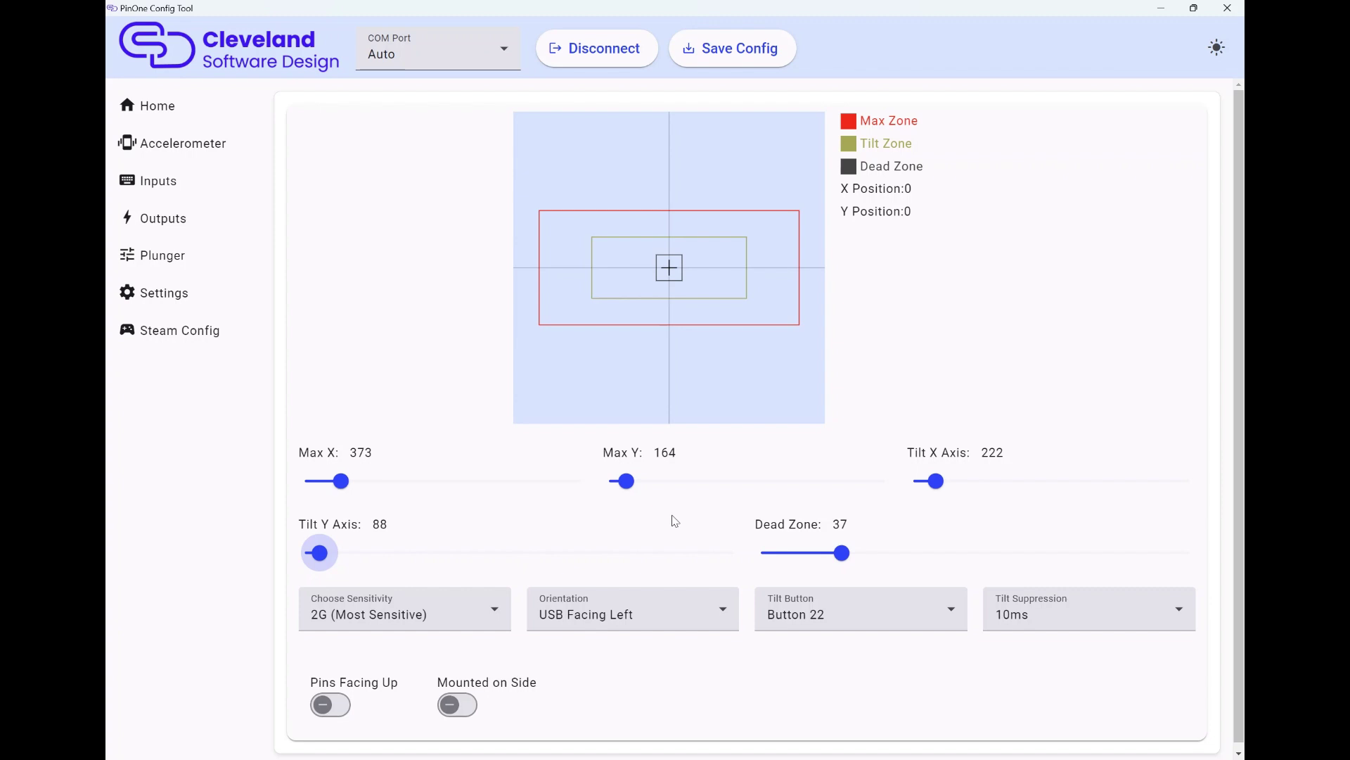
{"action": "left_click_drag", "start_coordinate": [842, 555], "coordinate": [789, 562]}
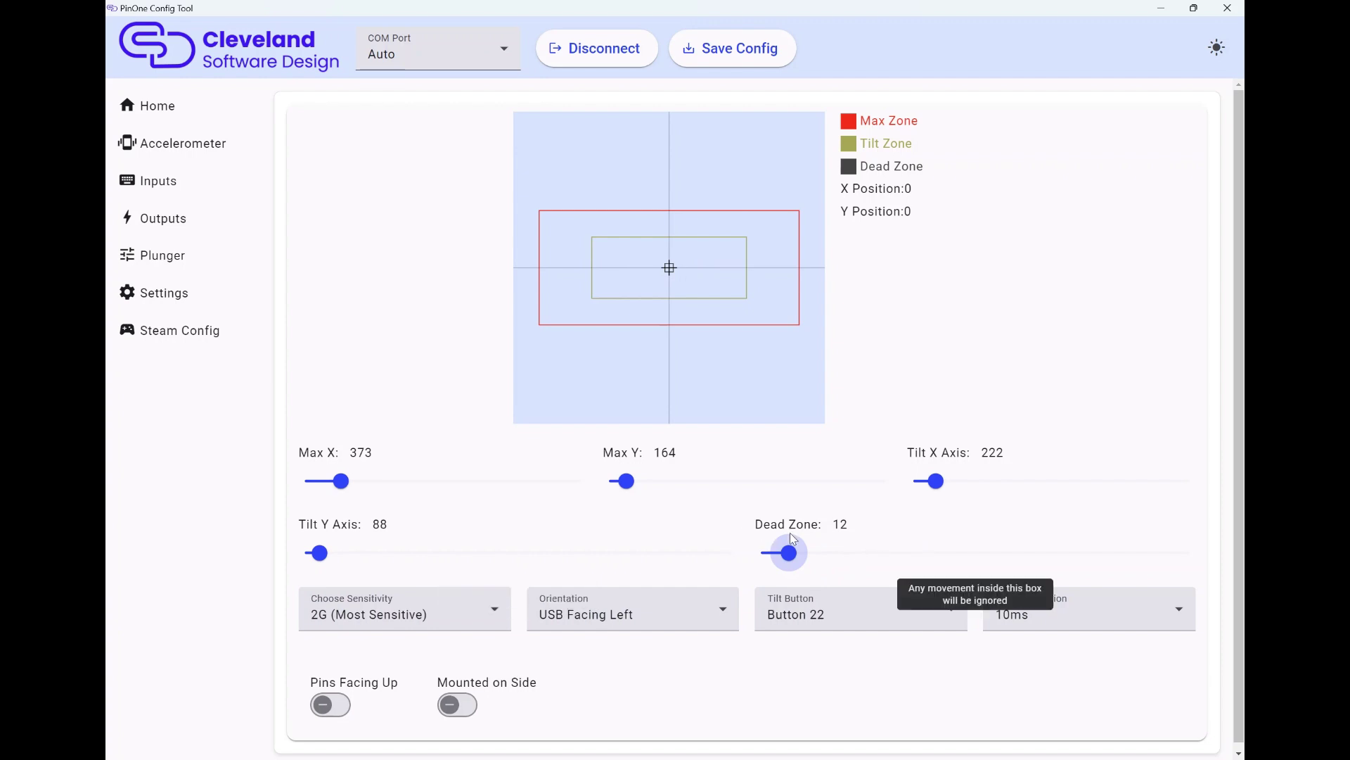
- Review the accelerometer control tooltips, then go to the Inputs button-mapping page
{"action": "mouse_move", "coordinate": [397, 638]}
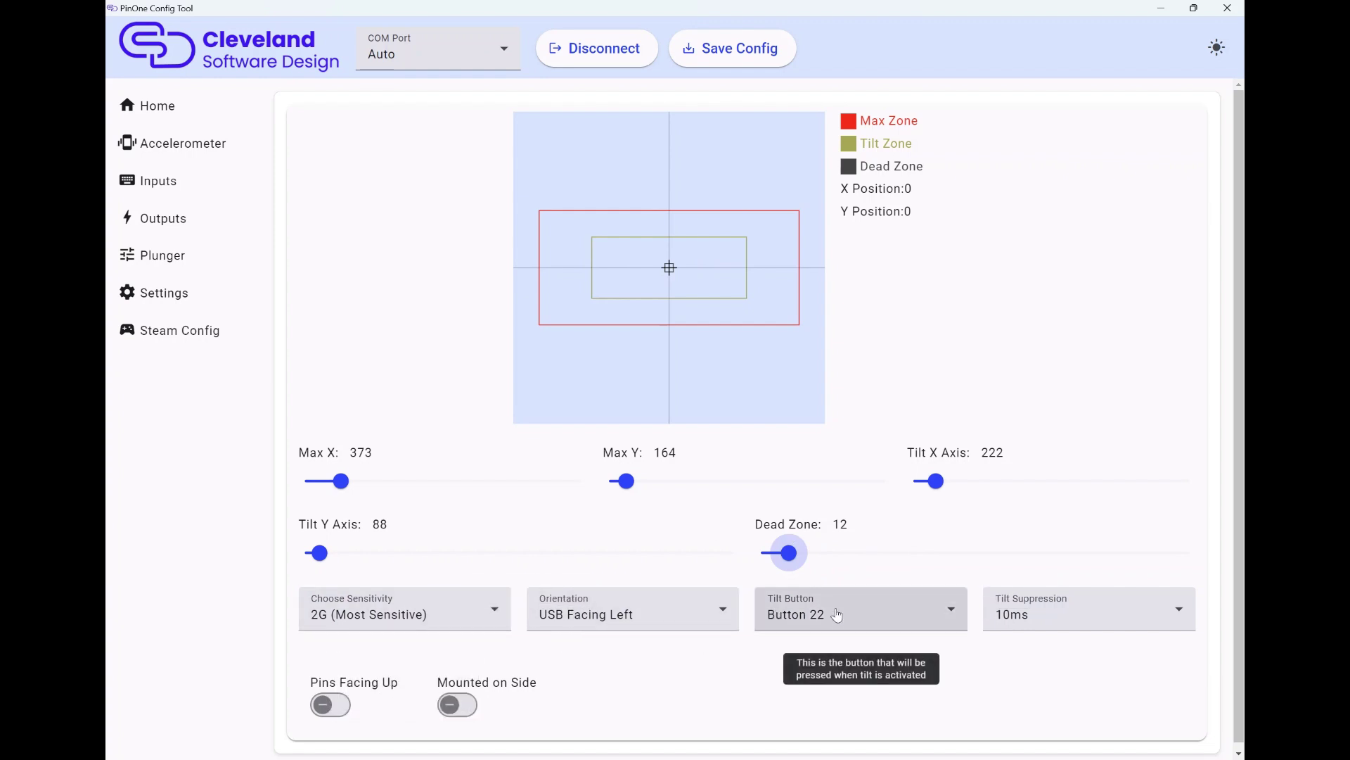
{"action": "mouse_move", "coordinate": [631, 634]}
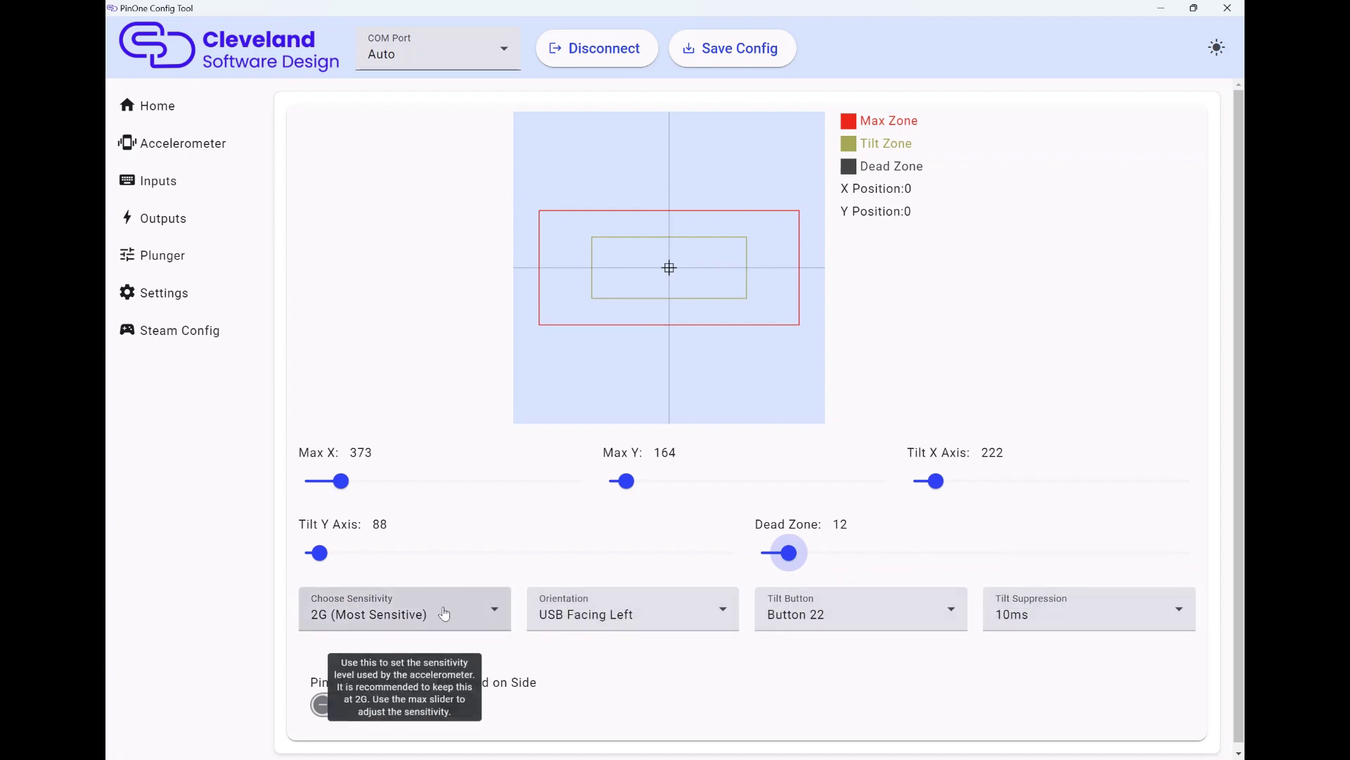
{"action": "mouse_move", "coordinate": [312, 565]}
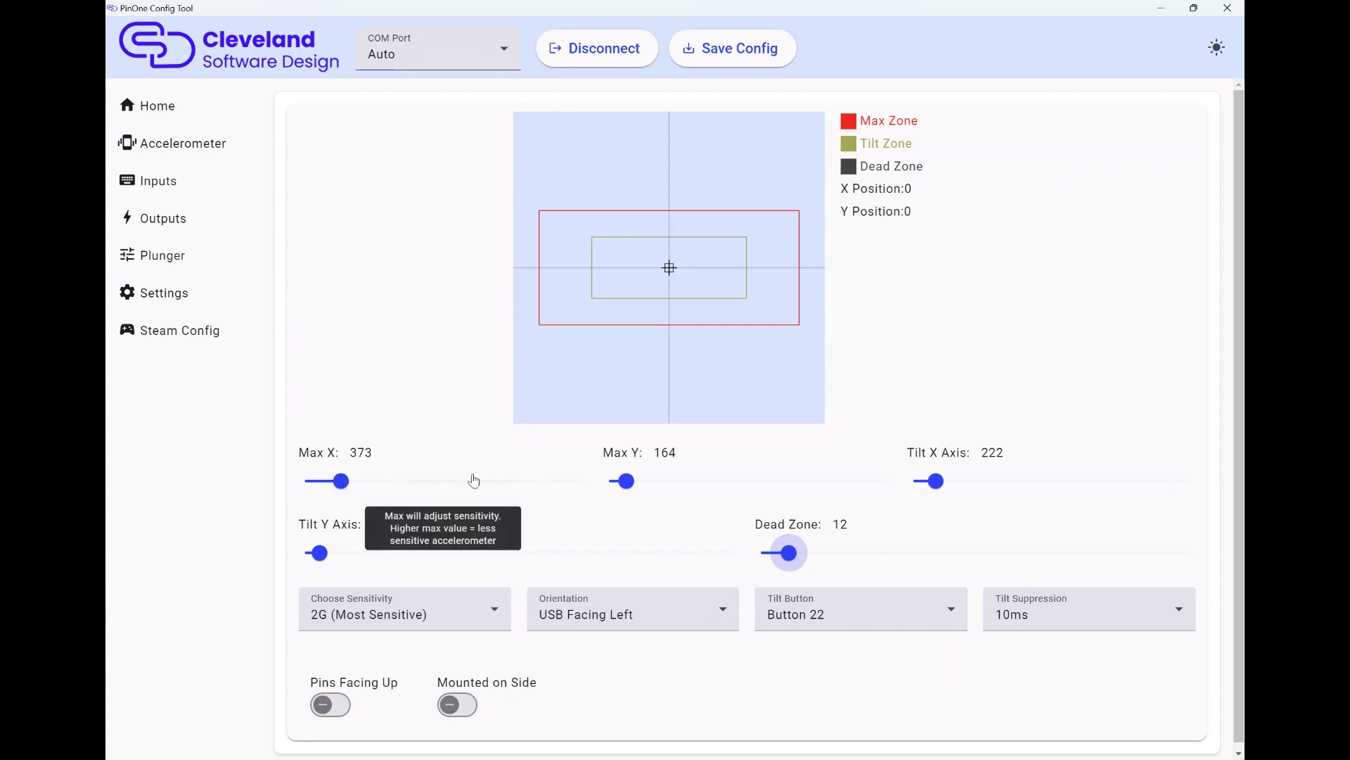
{"action": "mouse_move", "coordinate": [626, 482]}
{"action": "mouse_move", "coordinate": [973, 473]}
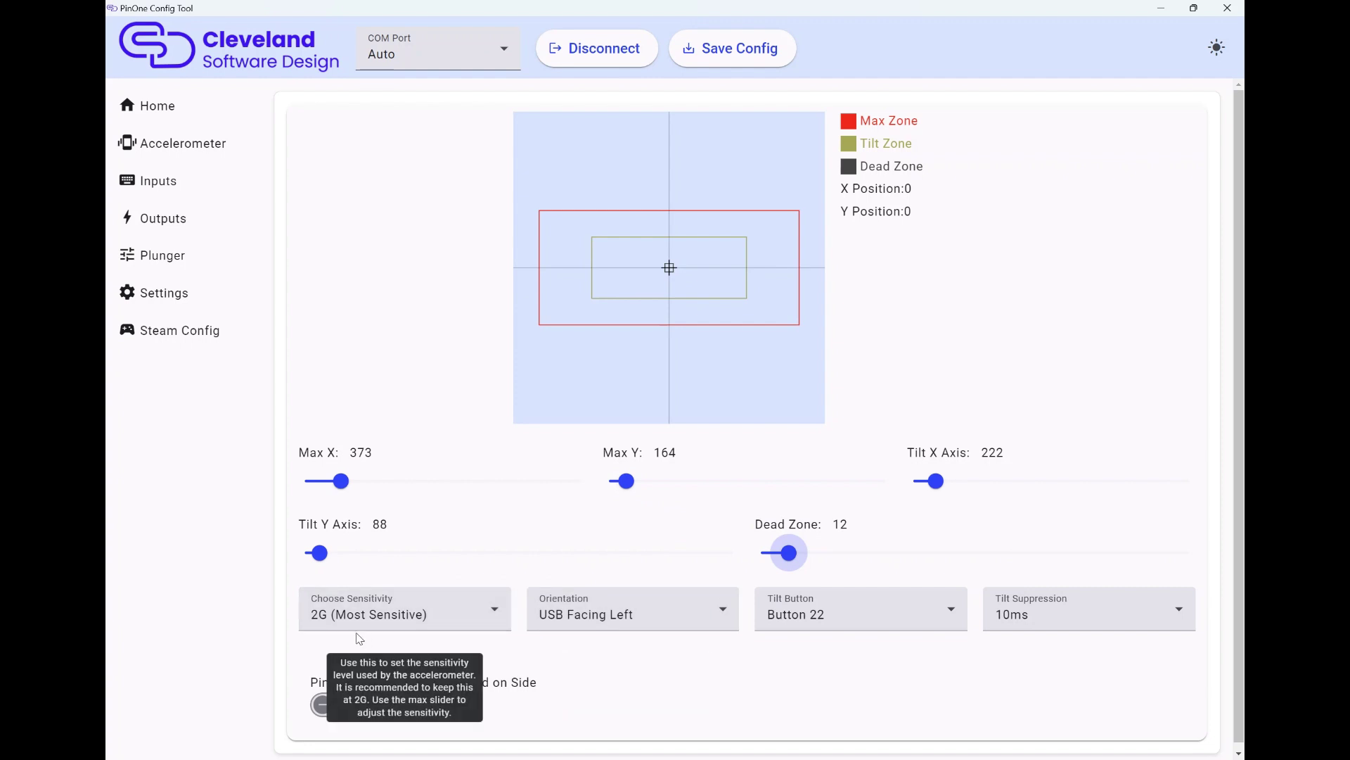
{"action": "left_click", "coordinate": [168, 180]}
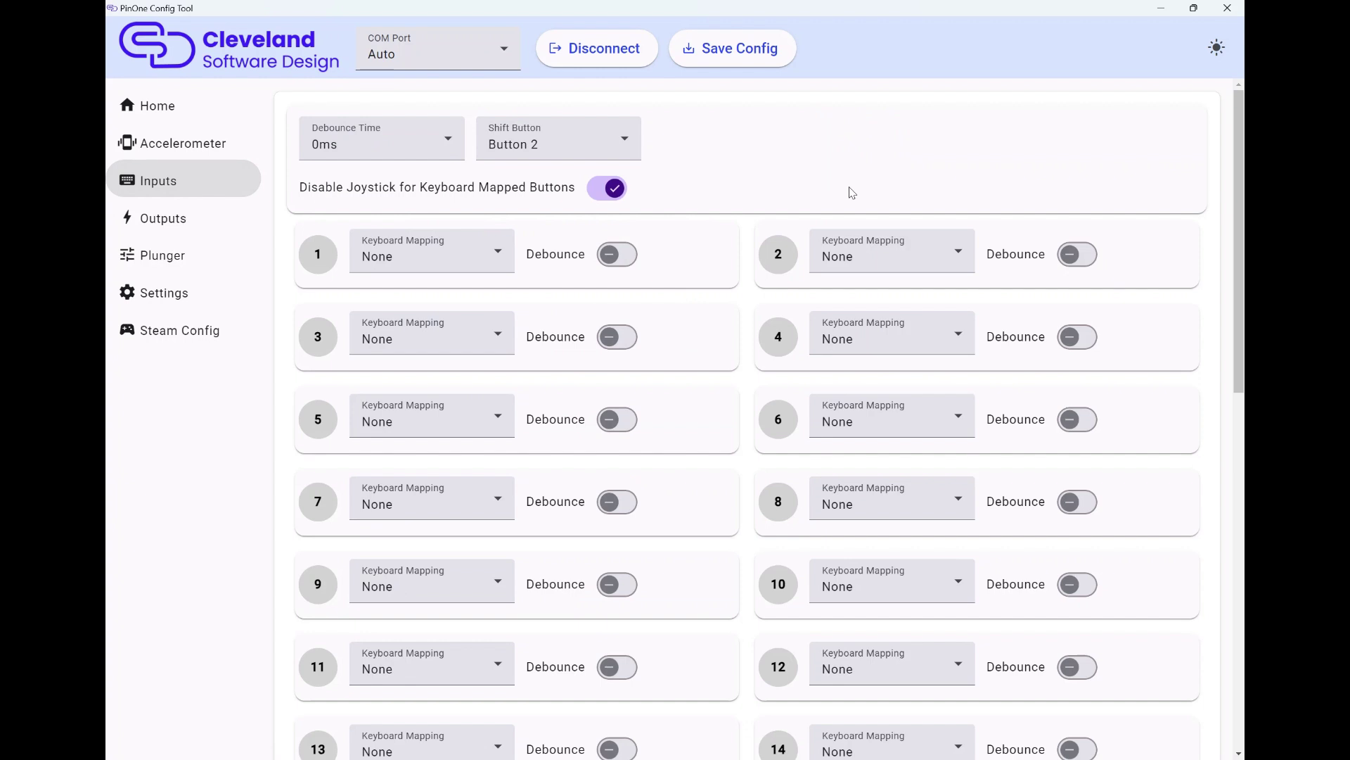
{"action": "key", "text": "ctrl+minus"}
{"action": "key", "text": "ctrl+minus"}
{"action": "key", "text": "ctrl+minus"}
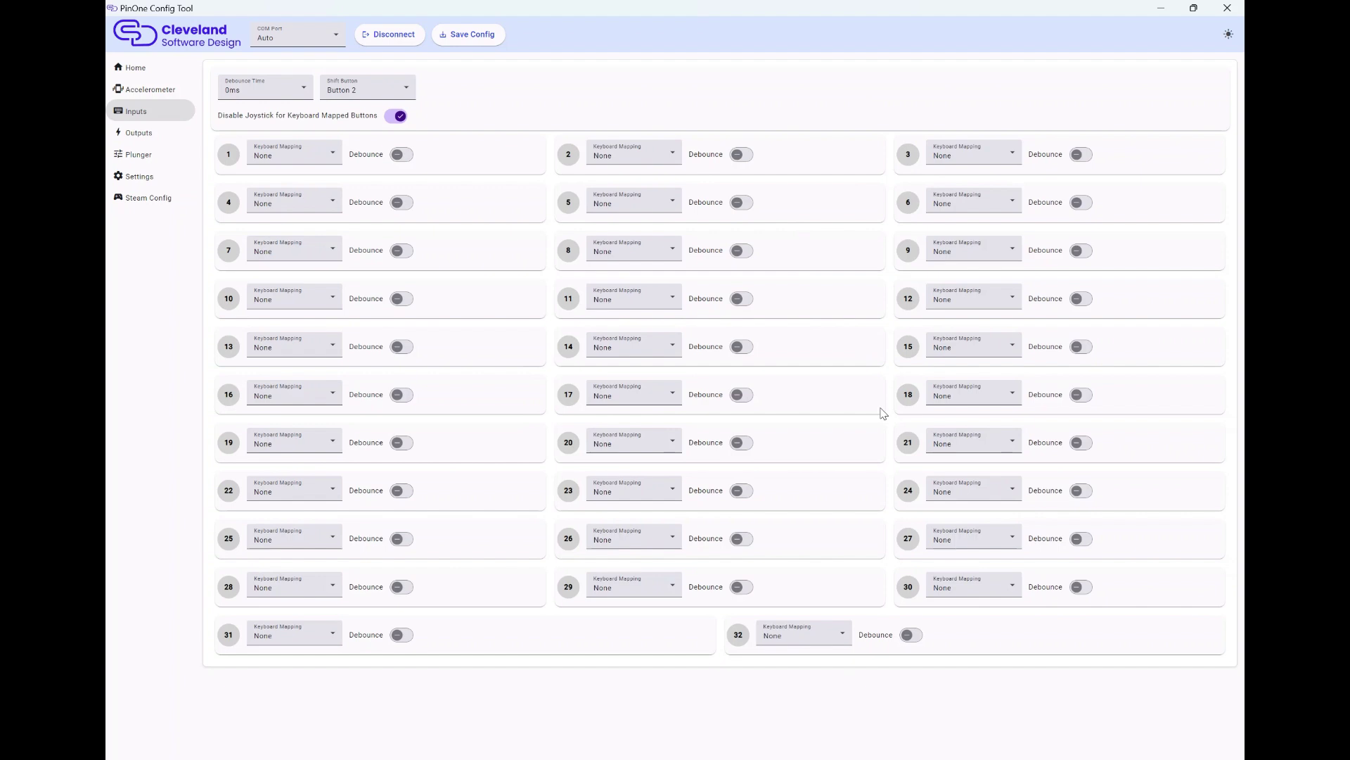
{"action": "key", "text": "ctrl+plus"}
{"action": "key", "text": "ctrl+plus"}
{"action": "key", "text": "ctrl+plus"}
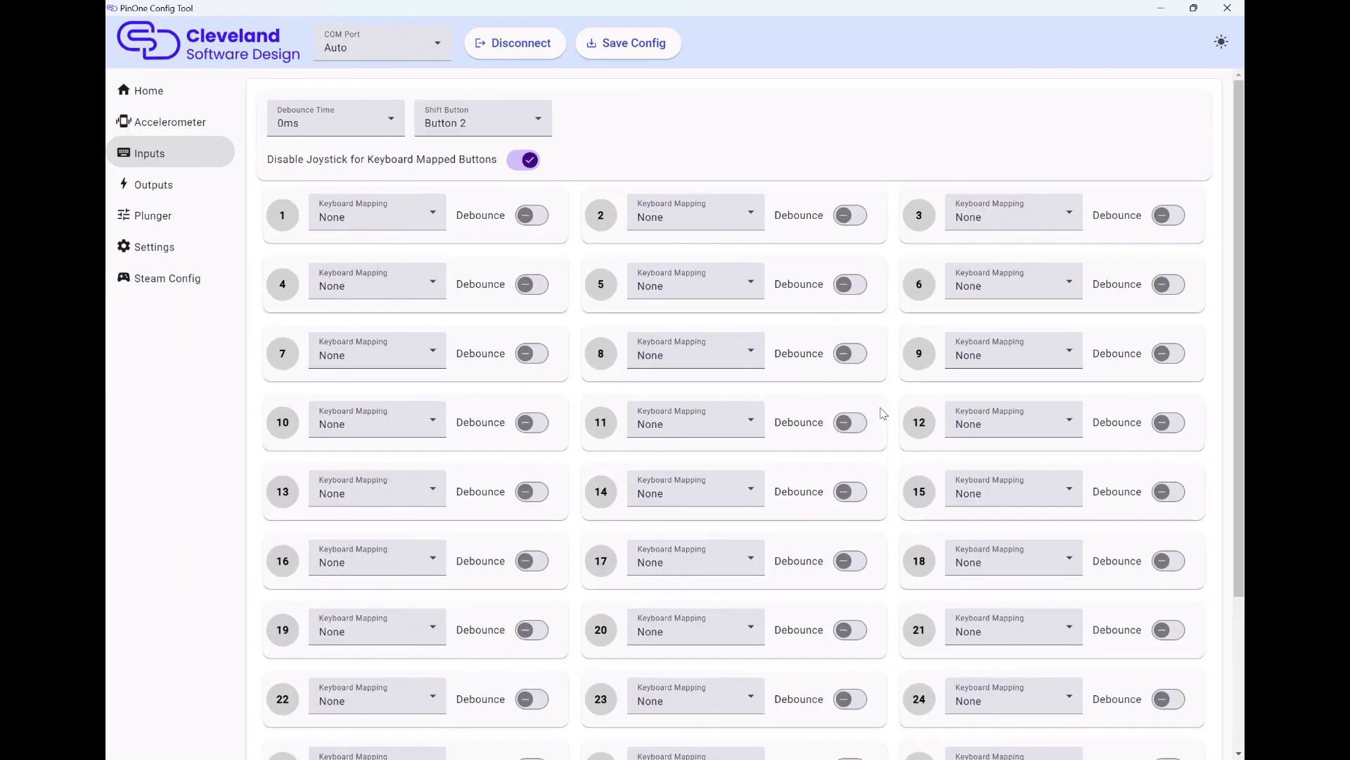
{"action": "key", "text": "ctrl+plus"}
{"action": "key", "text": "ctrl+plus"}
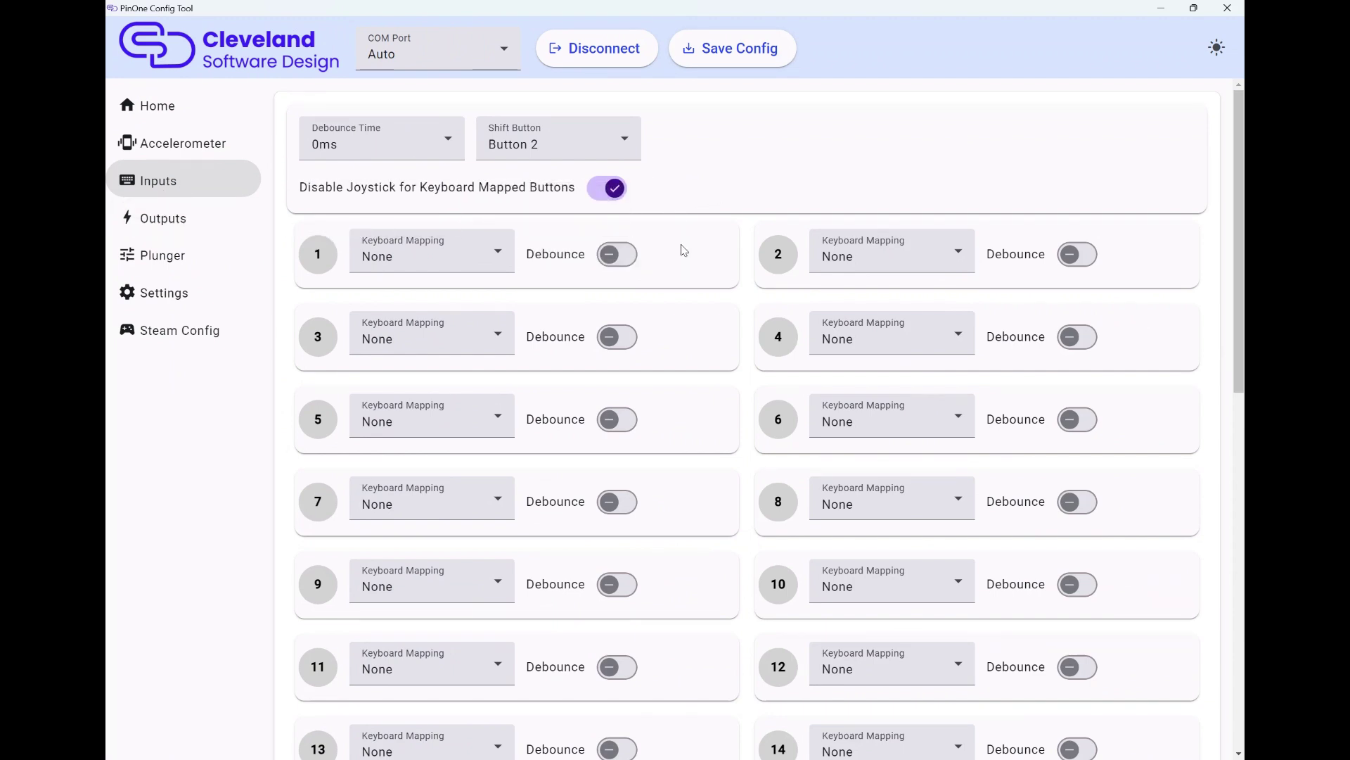
{"action": "scroll", "coordinate": [682, 250], "scroll_direction": "down", "scroll_amount": 10}
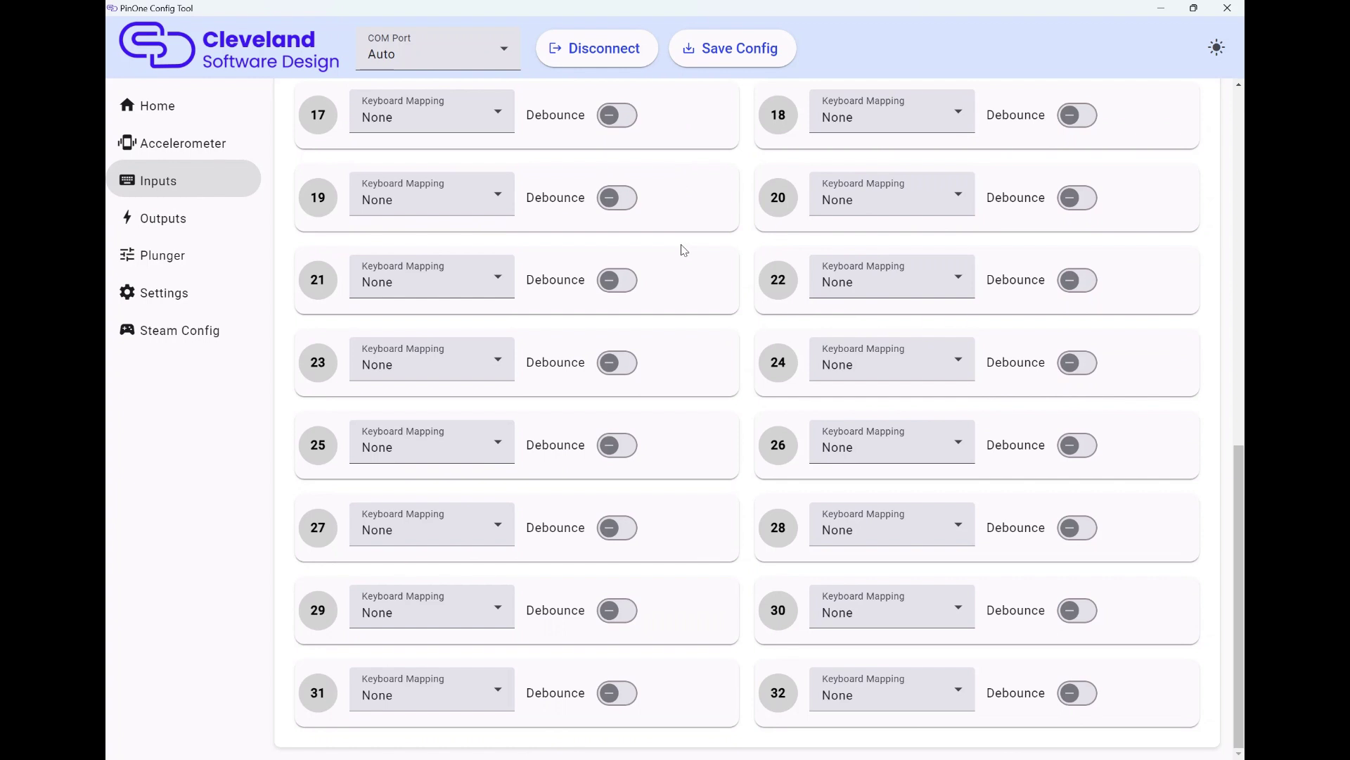
{"action": "scroll", "coordinate": [683, 250], "scroll_direction": "up", "scroll_amount": 10}
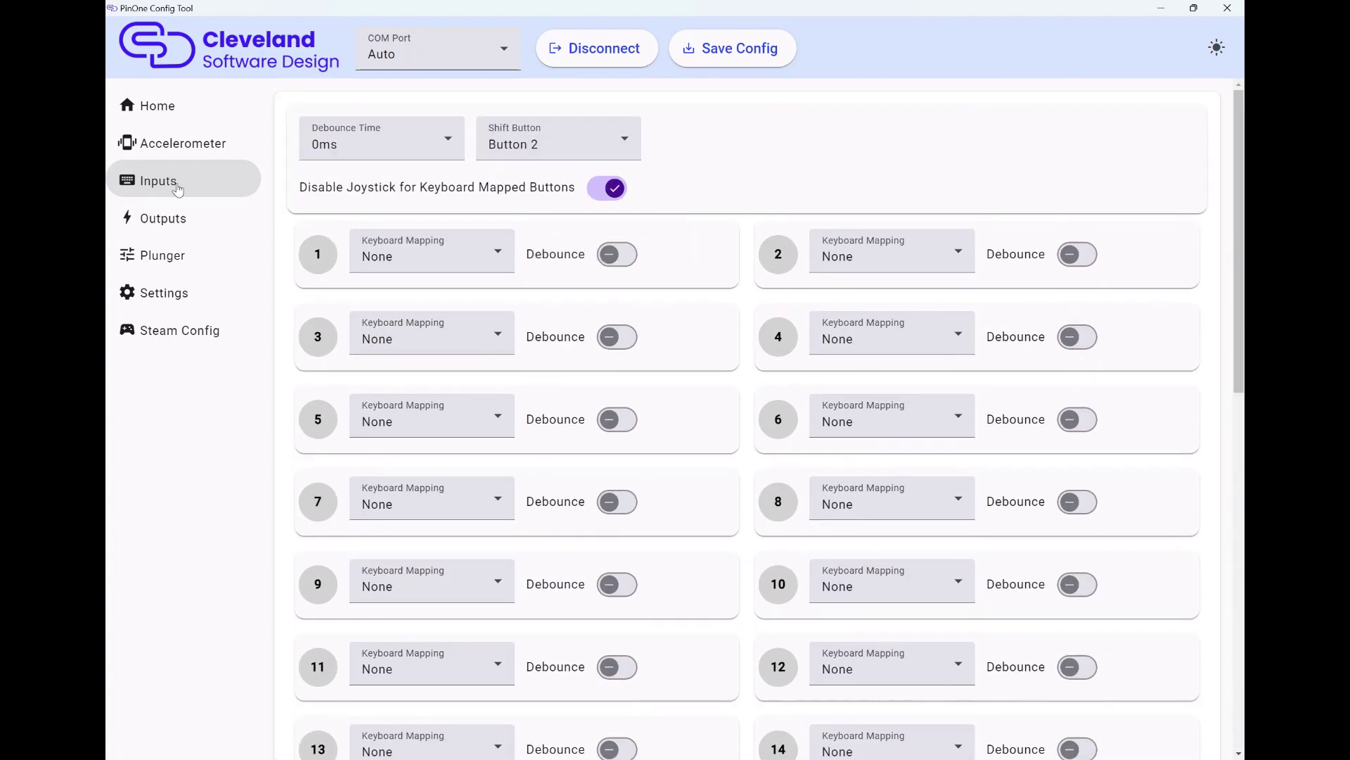
{"action": "left_click", "coordinate": [154, 222]}
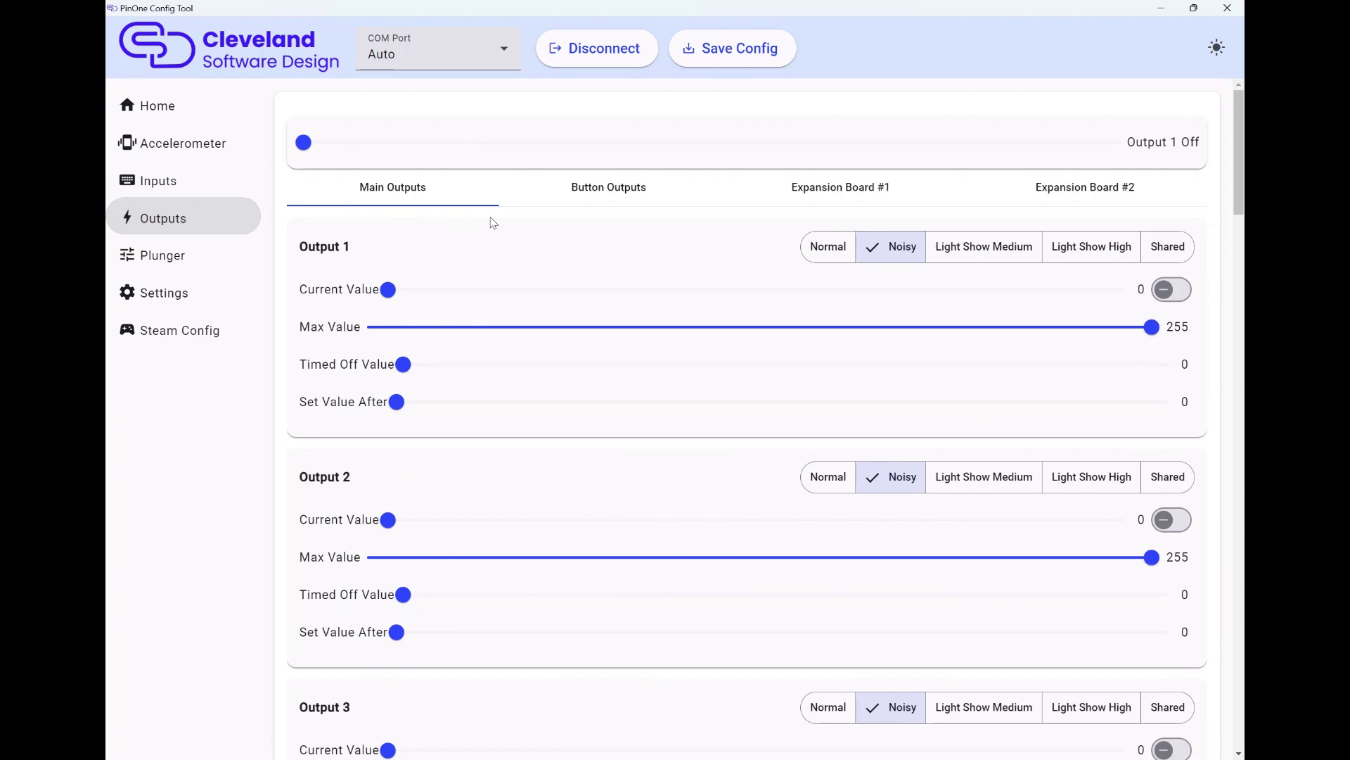
{"action": "left_click", "coordinate": [603, 187]}
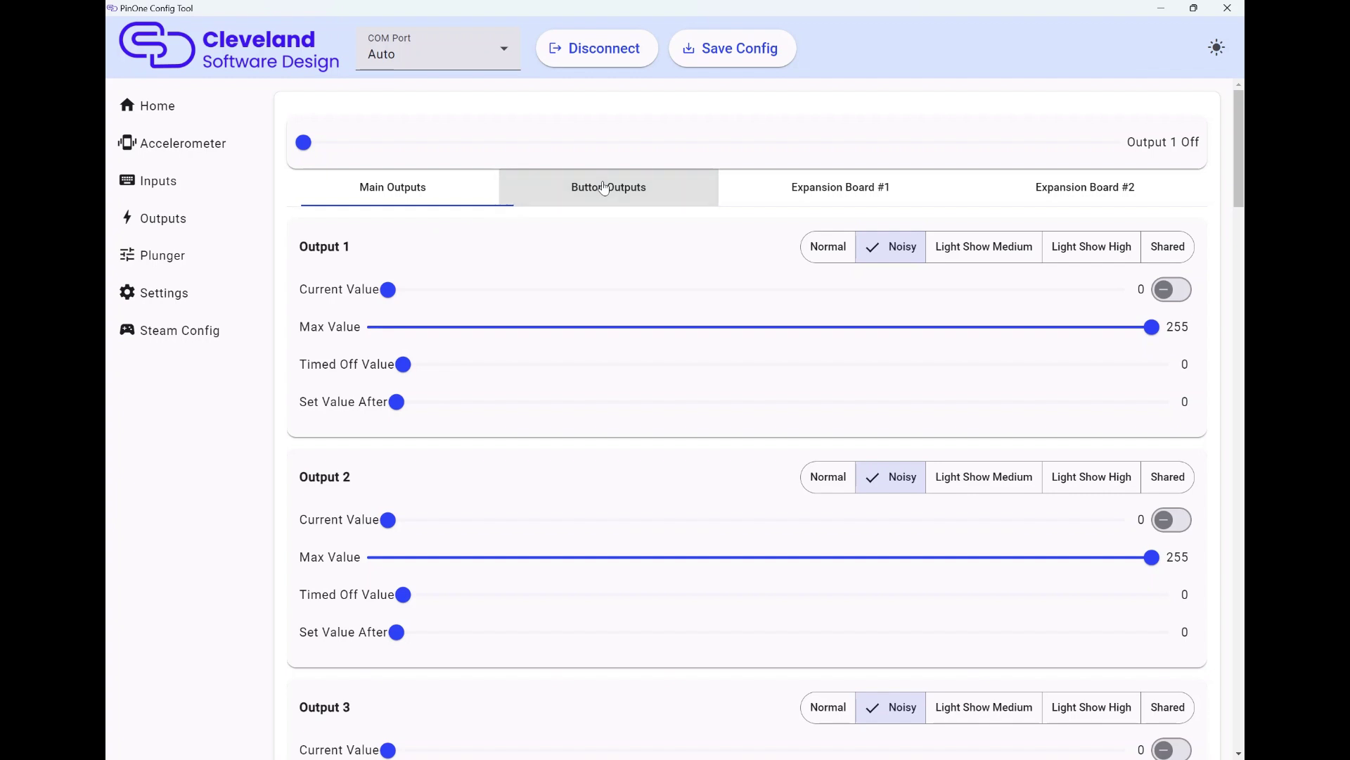
{"action": "left_click", "coordinate": [1181, 293]}
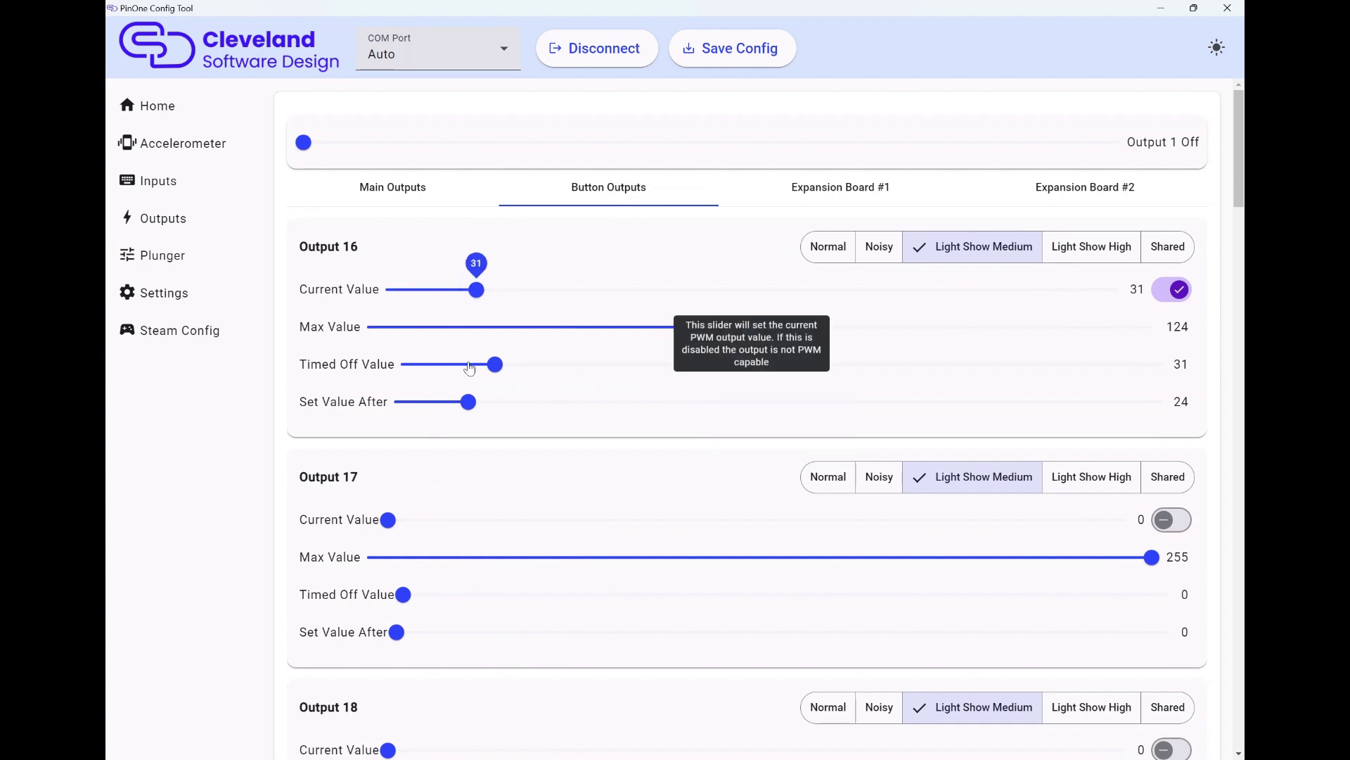
{"action": "mouse_move", "coordinate": [464, 414]}
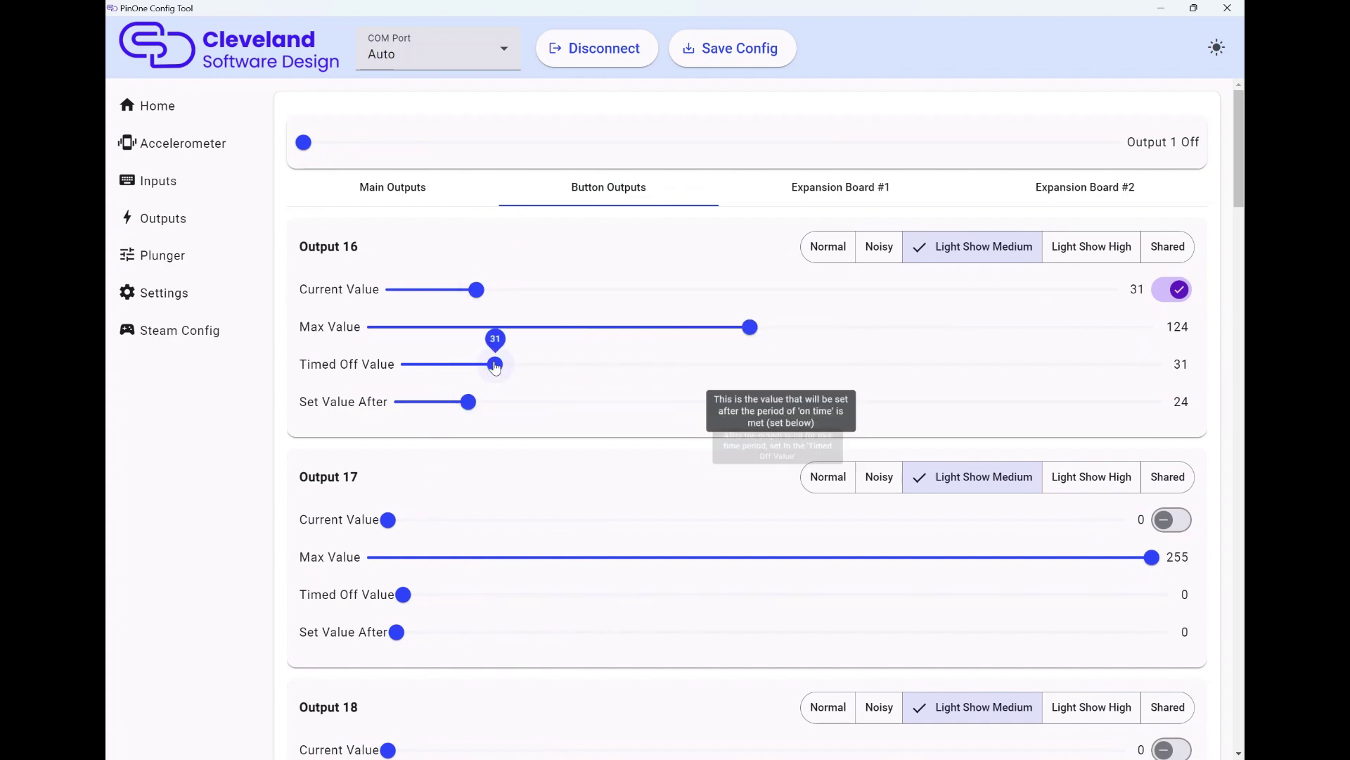
{"action": "mouse_move", "coordinate": [495, 365]}
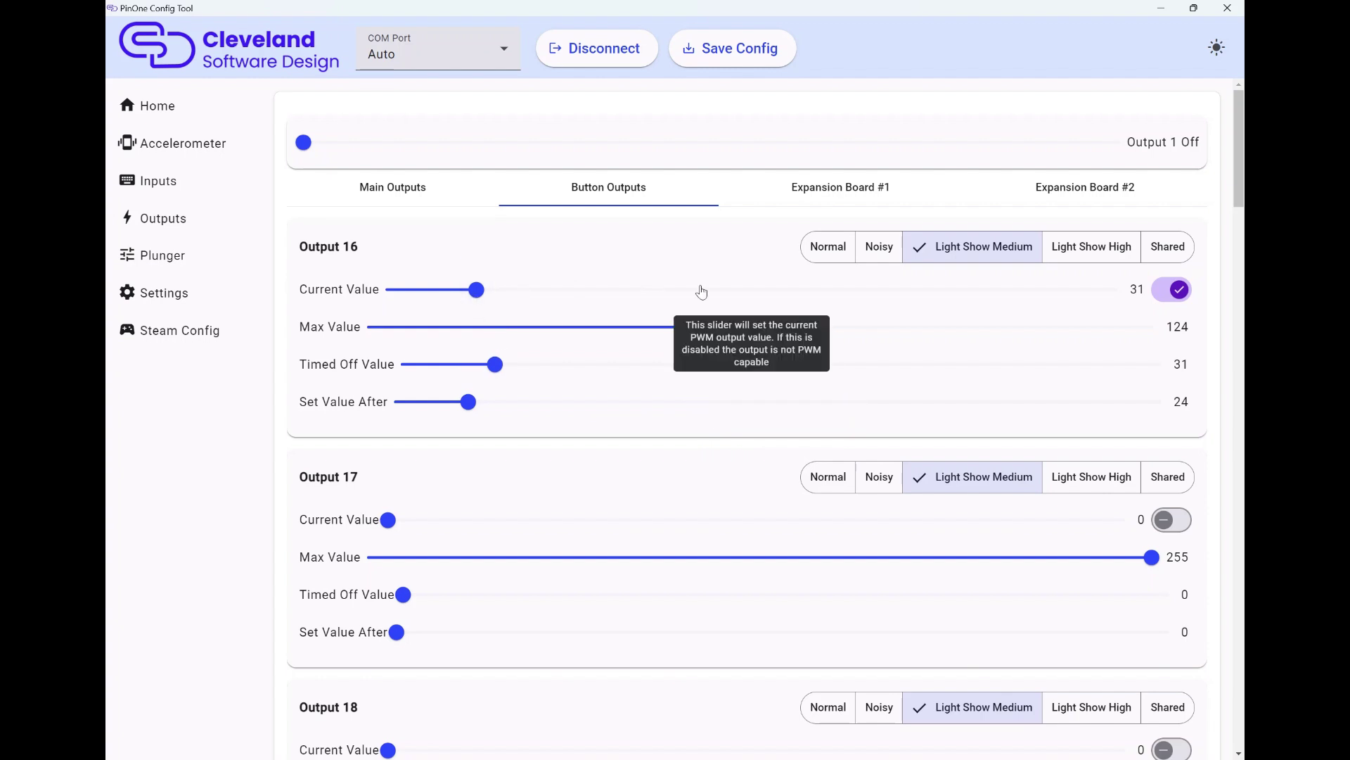
{"action": "mouse_move", "coordinate": [1188, 302]}
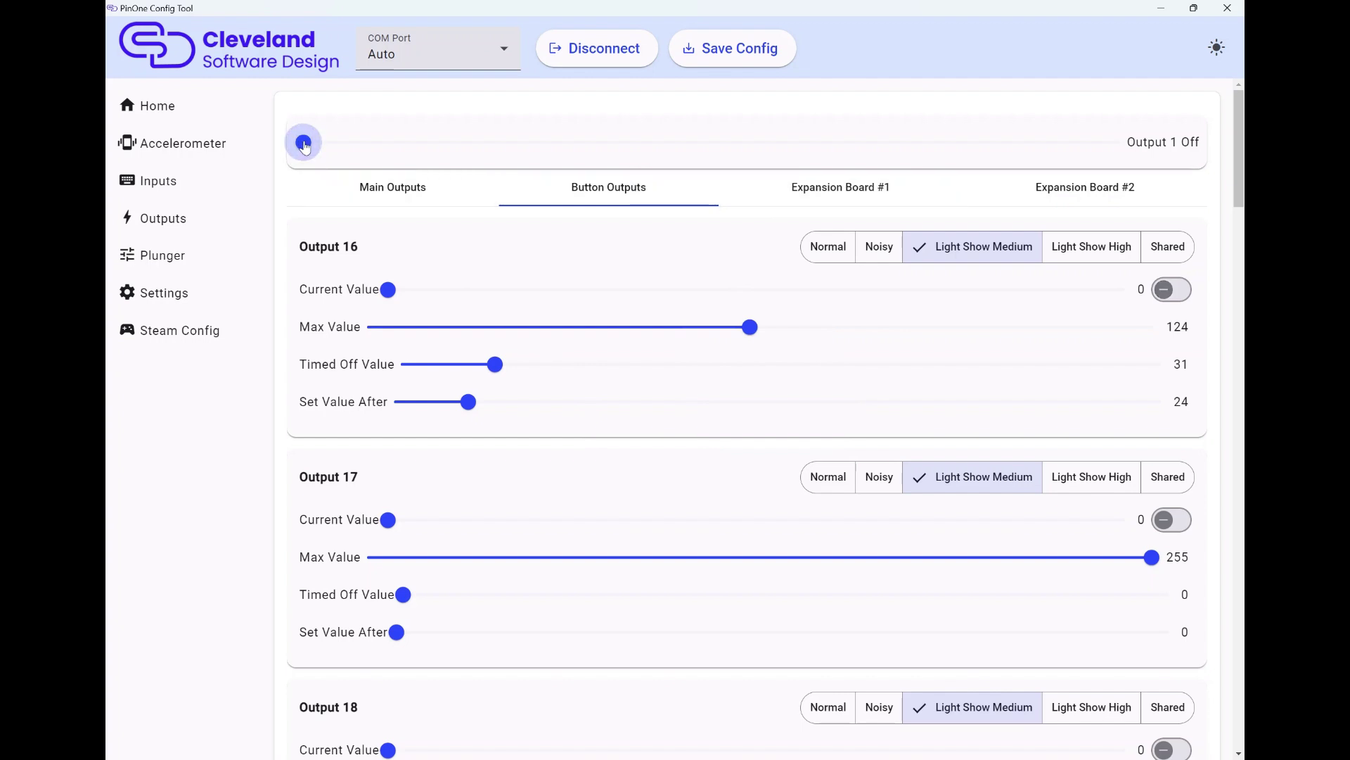
- Test the outputs by sliding the output tester from Output 1 toward Output 10
{"action": "left_click_drag", "start_coordinate": [305, 145], "coordinate": [306, 145]}
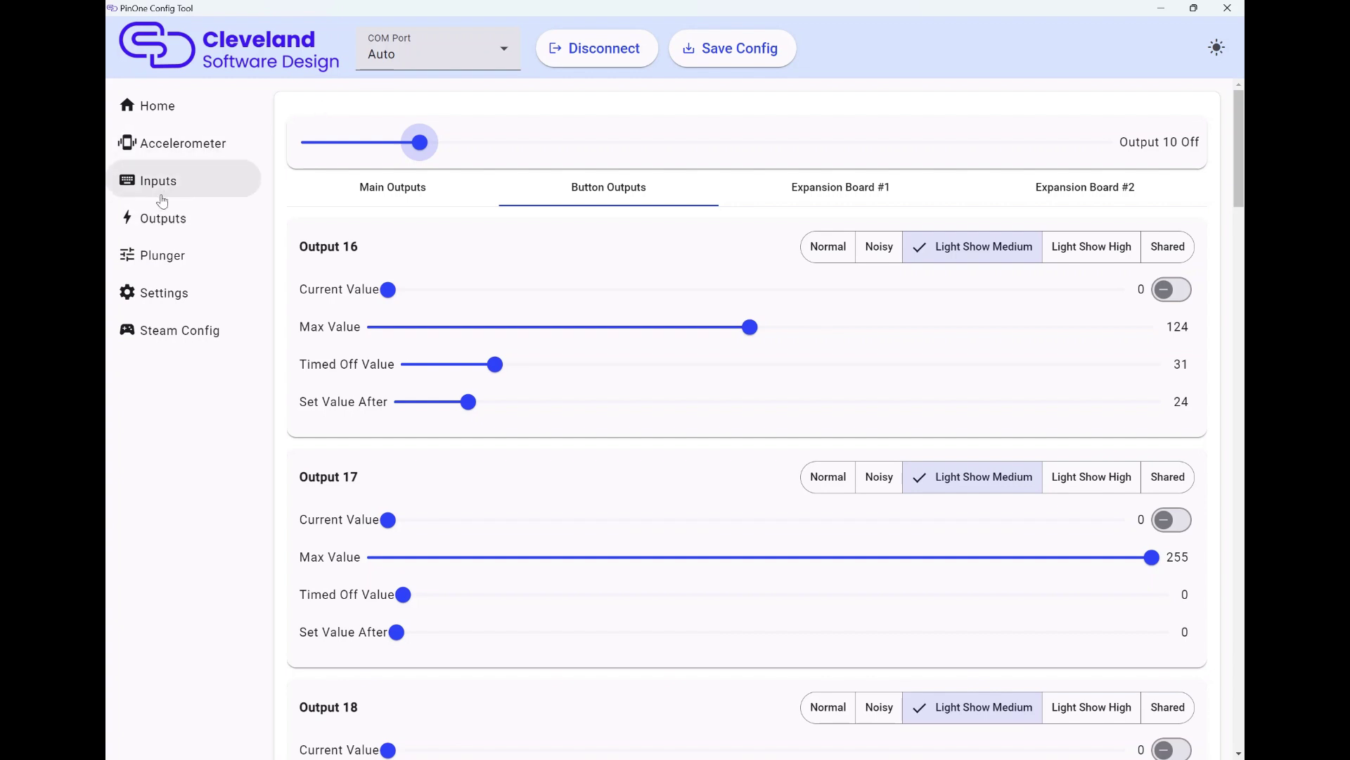
- Calibrate the plunger, recording max 808, min 13 and resting position 138
{"action": "left_click", "coordinate": [165, 257]}
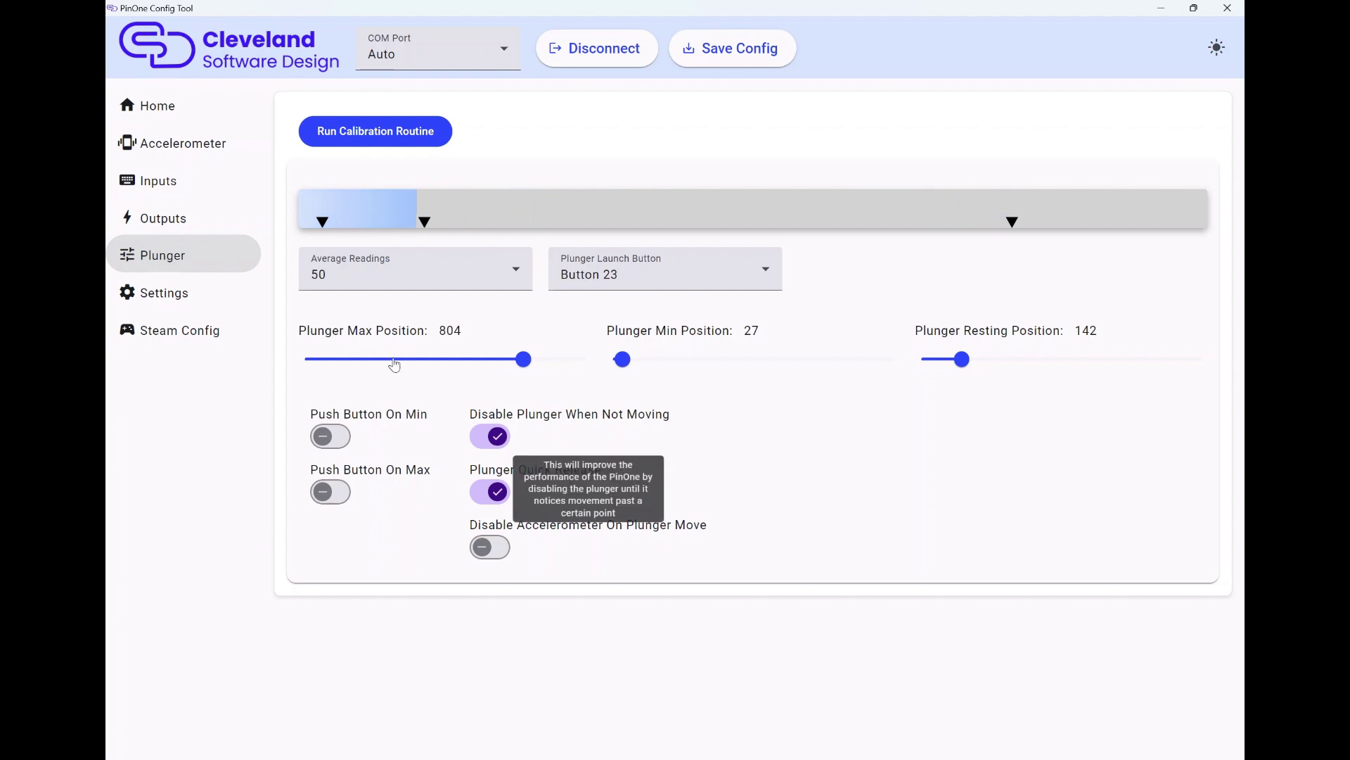
{"action": "left_click", "coordinate": [373, 131]}
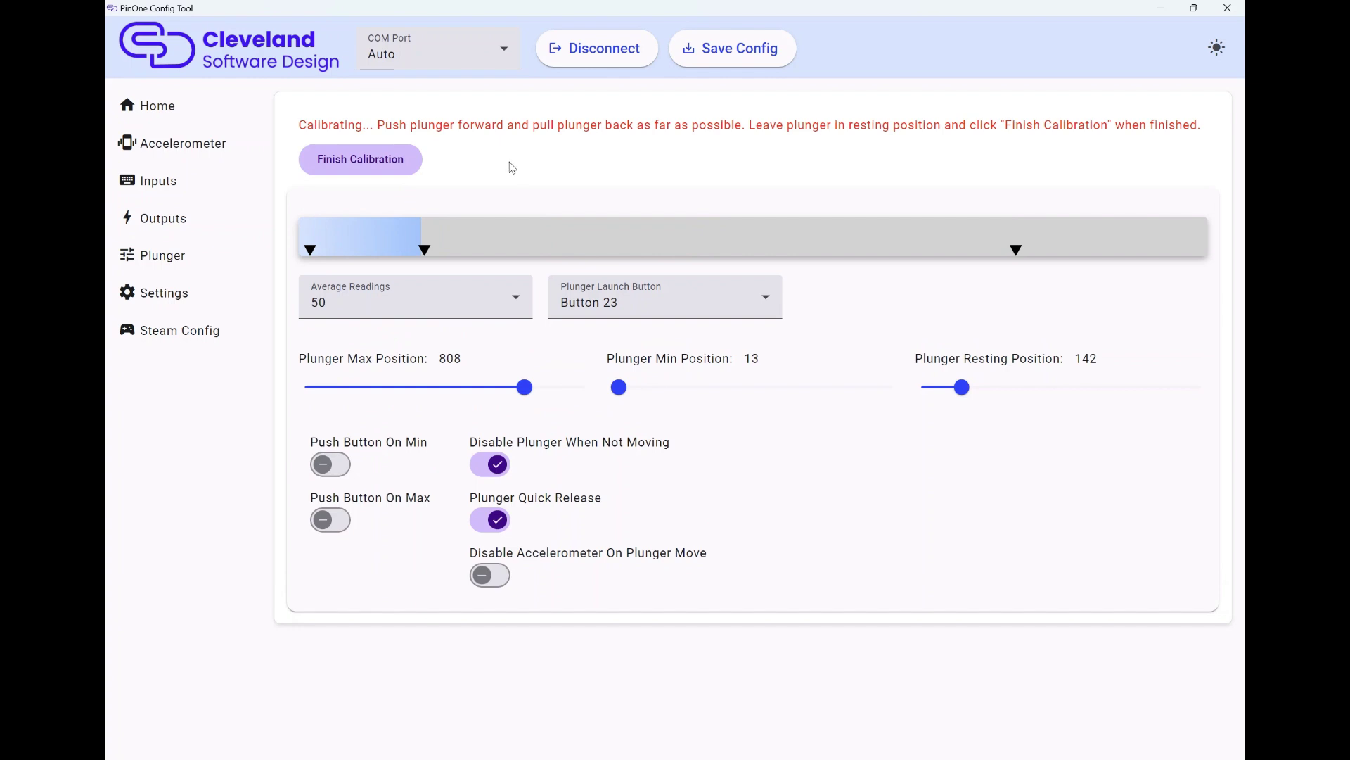
{"action": "left_click", "coordinate": [406, 168]}
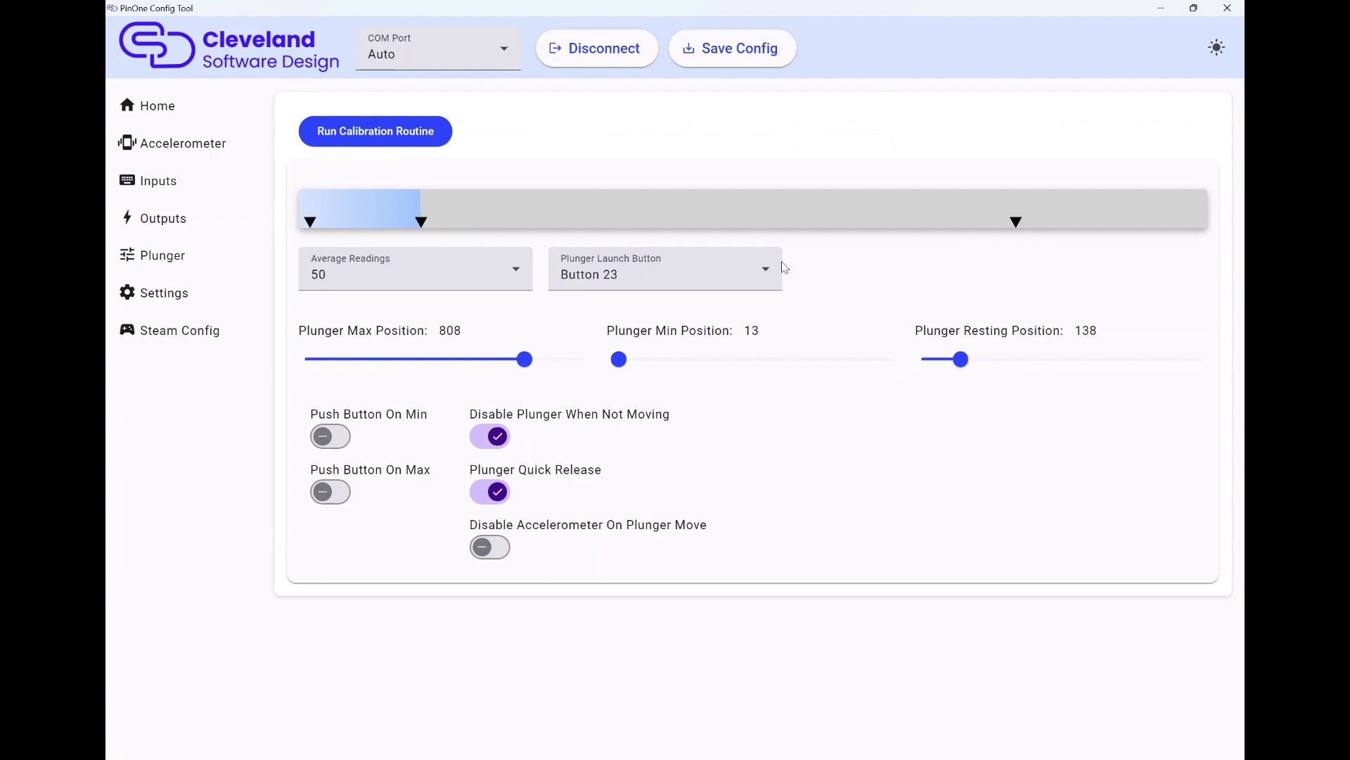
- Save the config to the device, then test the plunger sliders, leaving Max 877 and Resting 135
{"action": "left_click", "coordinate": [738, 53]}
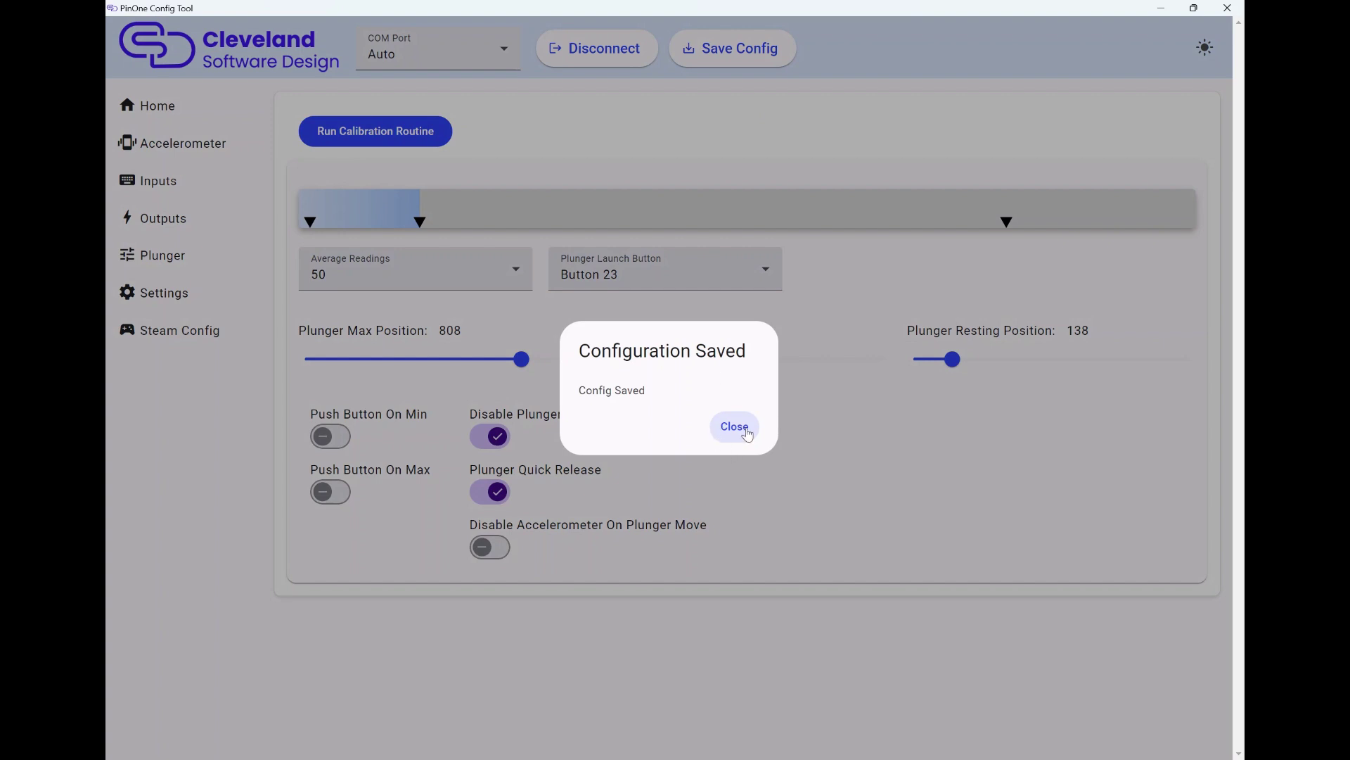
{"action": "left_click", "coordinate": [747, 434]}
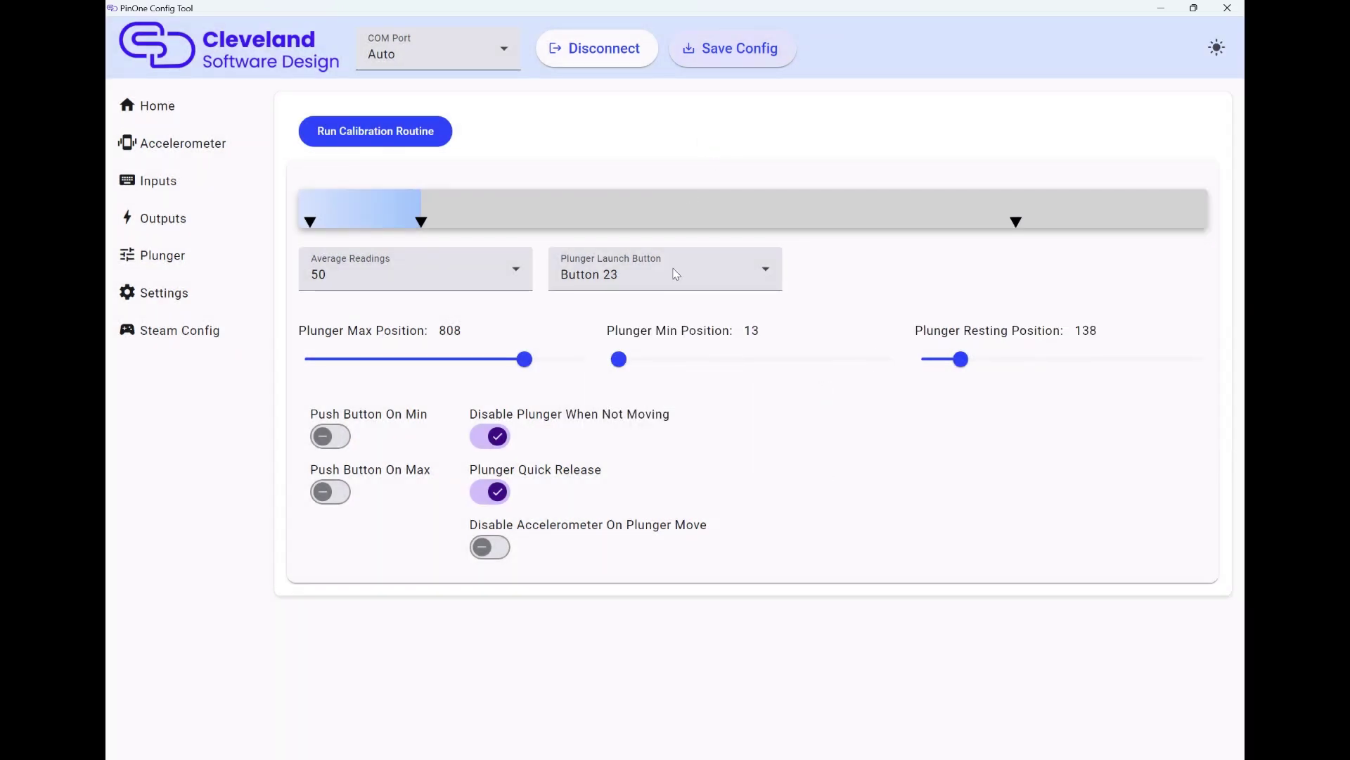
{"action": "mouse_move", "coordinate": [961, 359]}
{"action": "left_mouse_down"}
{"action": "mouse_move", "coordinate": [978, 367]}
{"action": "mouse_move", "coordinate": [960, 362]}
{"action": "left_mouse_up"}
{"action": "mouse_move", "coordinate": [521, 360]}
{"action": "left_mouse_down"}
{"action": "mouse_move", "coordinate": [457, 362]}
{"action": "mouse_move", "coordinate": [545, 361]}
{"action": "left_mouse_up"}
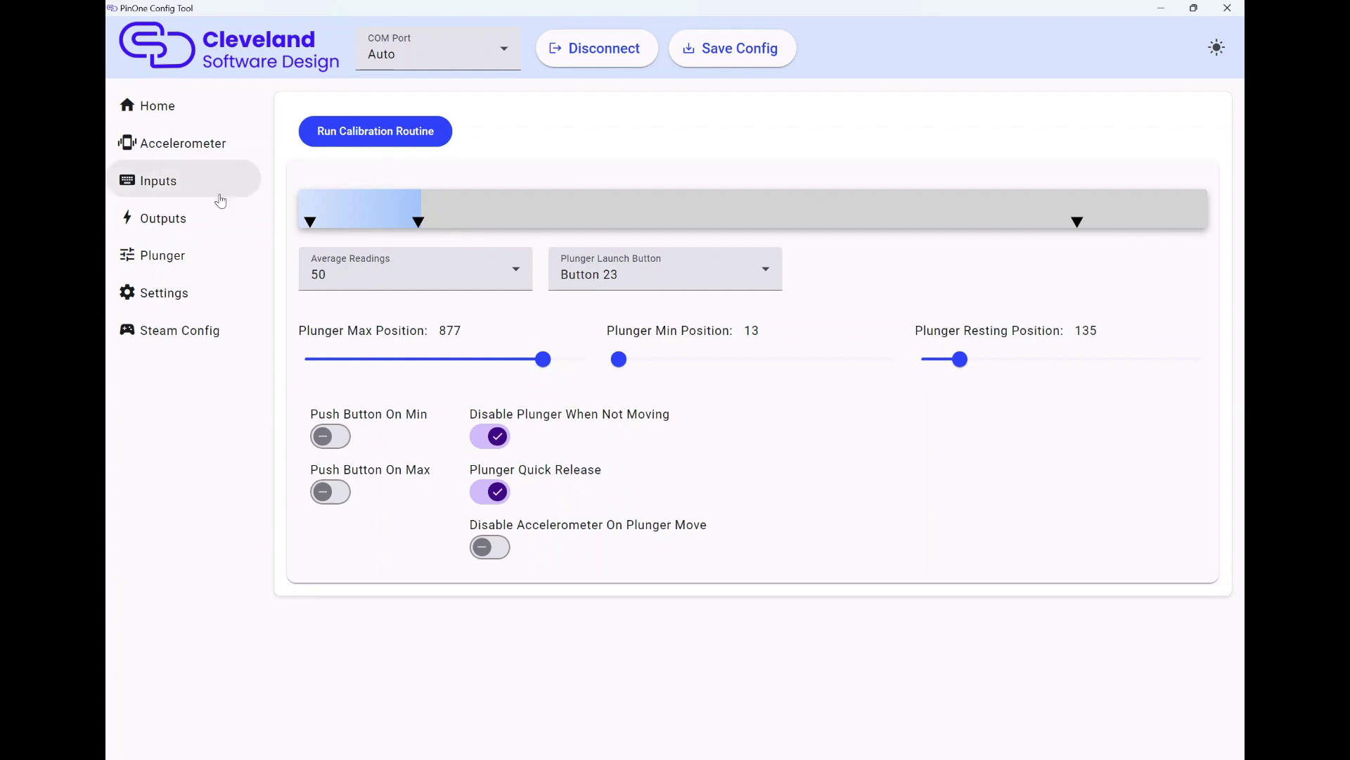
- Show the Settings page and scroll through Button Triggers, Night Mode Options and Other Settings
{"action": "left_click", "coordinate": [179, 293]}
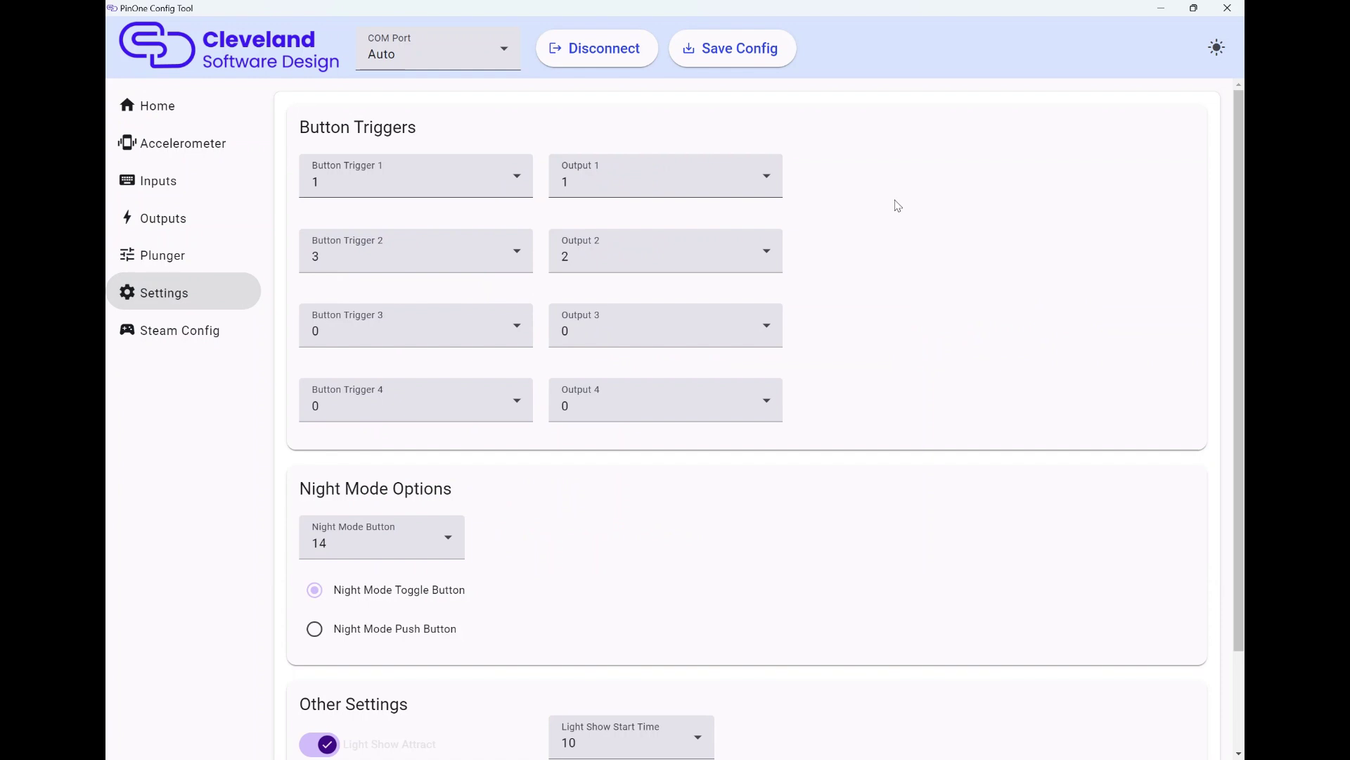
{"action": "scroll", "coordinate": [795, 338], "scroll_direction": "down", "scroll_amount": 3}
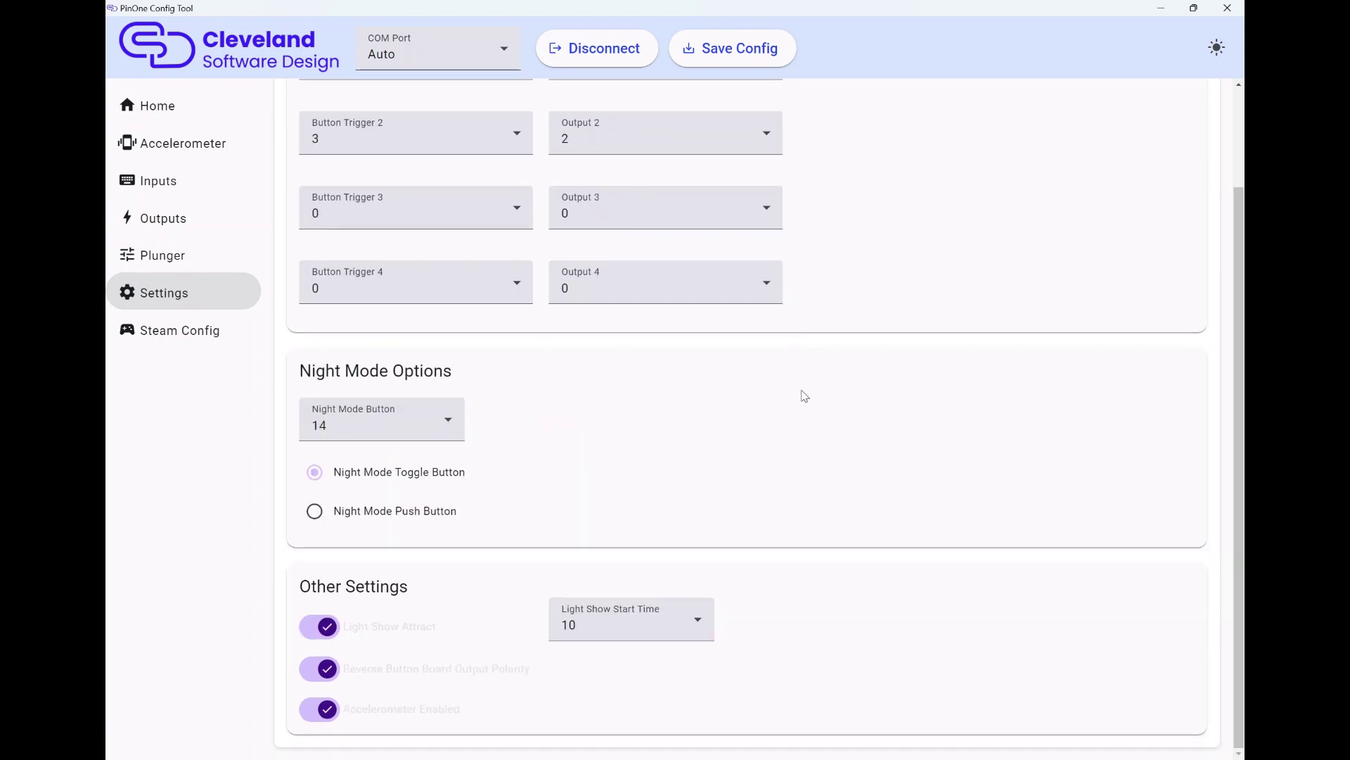
{"action": "scroll", "coordinate": [736, 481], "scroll_direction": "up", "scroll_amount": 3}
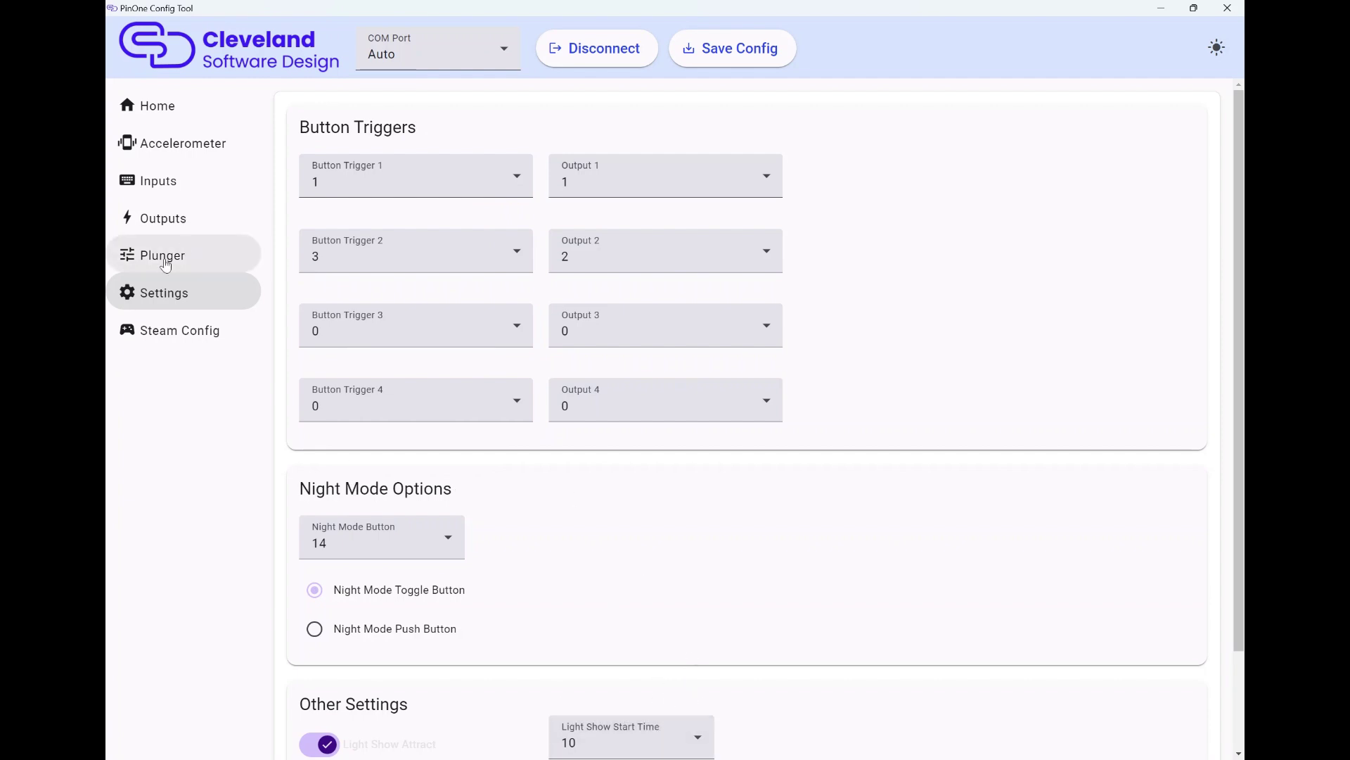
- Show the Steam Config page and scroll through controller mappings and the Generated Steam Settings box
{"action": "left_click", "coordinate": [159, 332]}
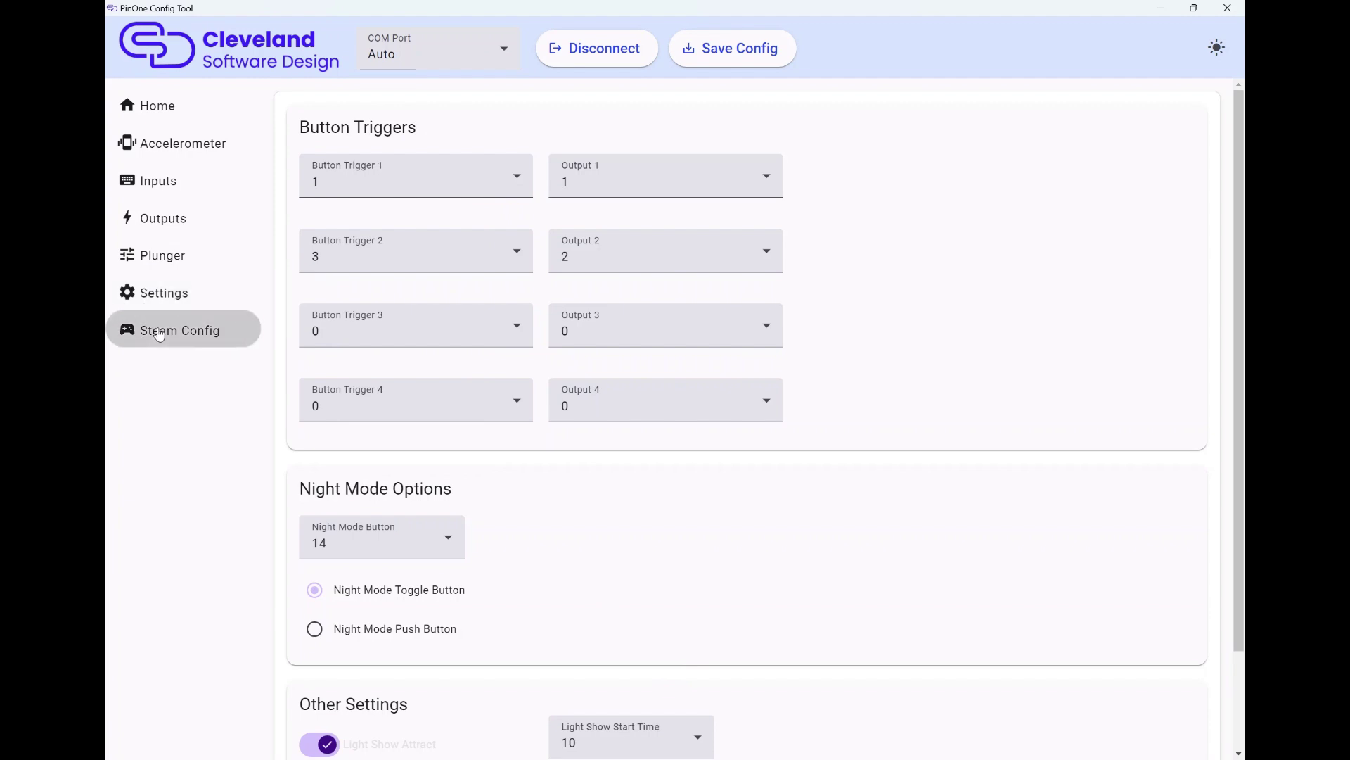
{"action": "scroll", "coordinate": [822, 357], "scroll_direction": "down", "scroll_amount": 1}
{"action": "scroll", "coordinate": [822, 356], "scroll_direction": "down", "scroll_amount": 3}
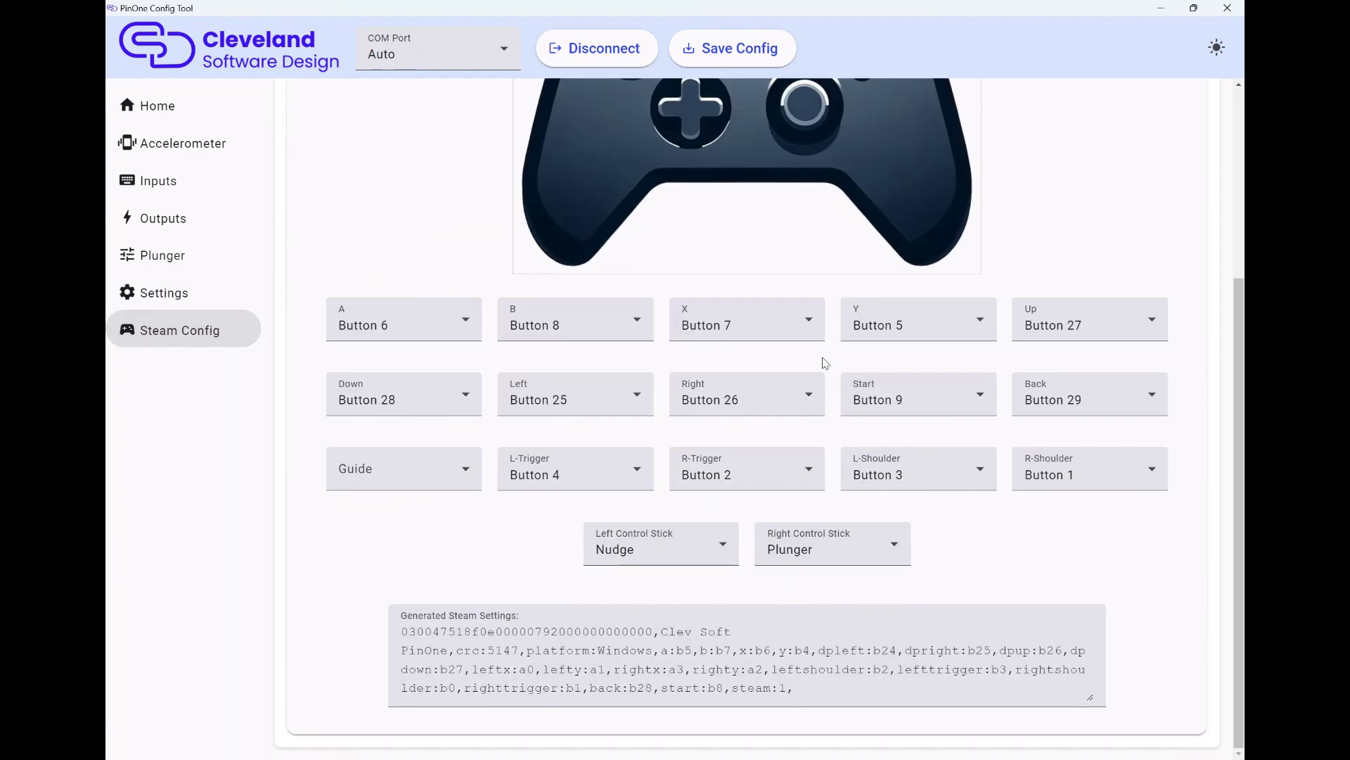
{"action": "scroll", "coordinate": [712, 356], "scroll_direction": "up", "scroll_amount": 3}
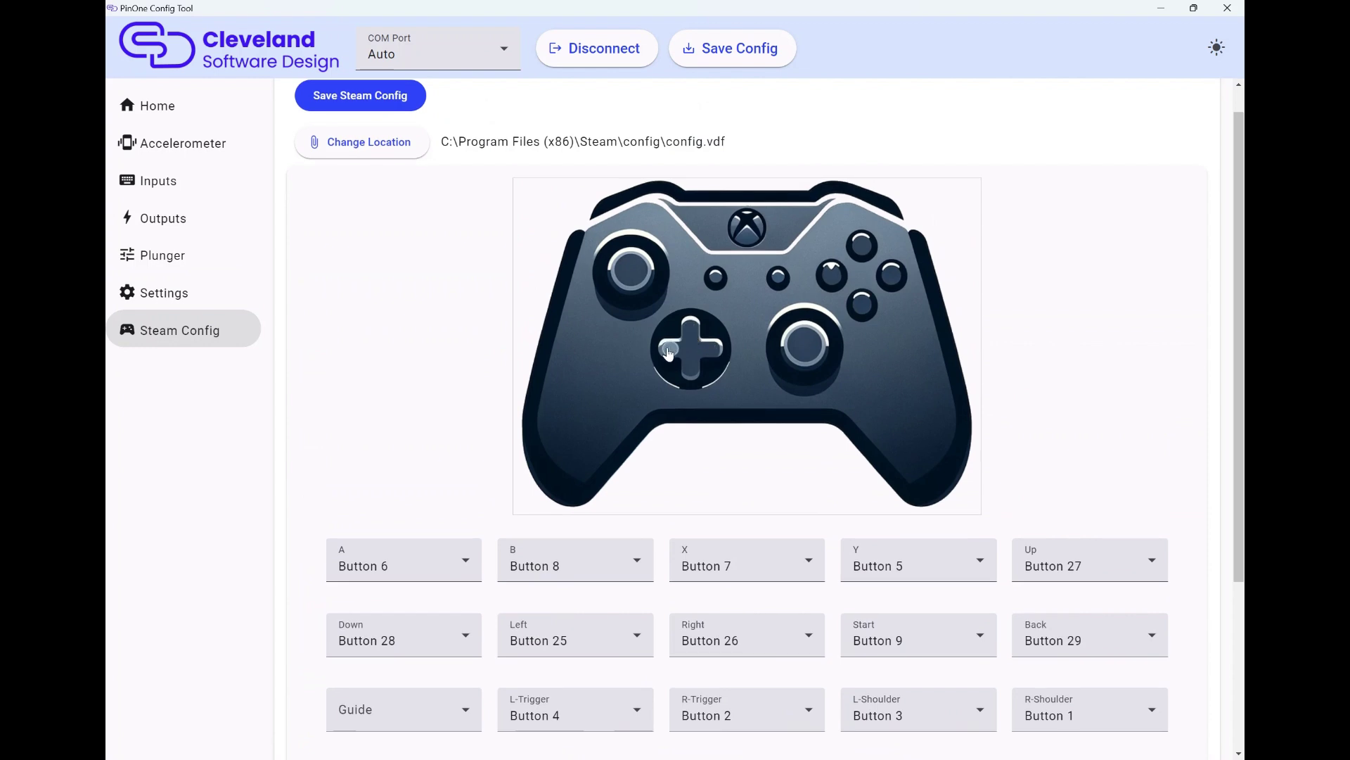
{"action": "scroll", "coordinate": [437, 277], "scroll_direction": "up", "scroll_amount": 1}
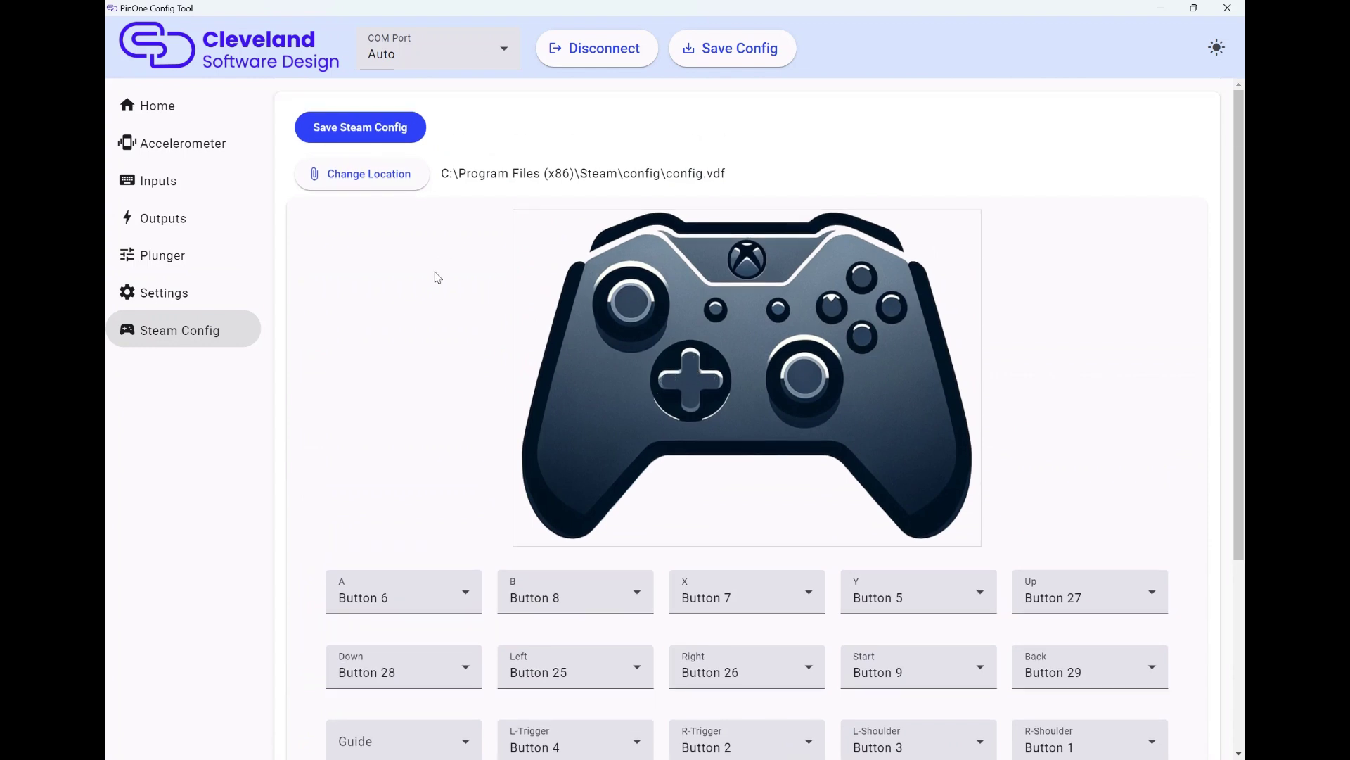
{"action": "scroll", "coordinate": [521, 468], "scroll_direction": "down", "scroll_amount": 1}
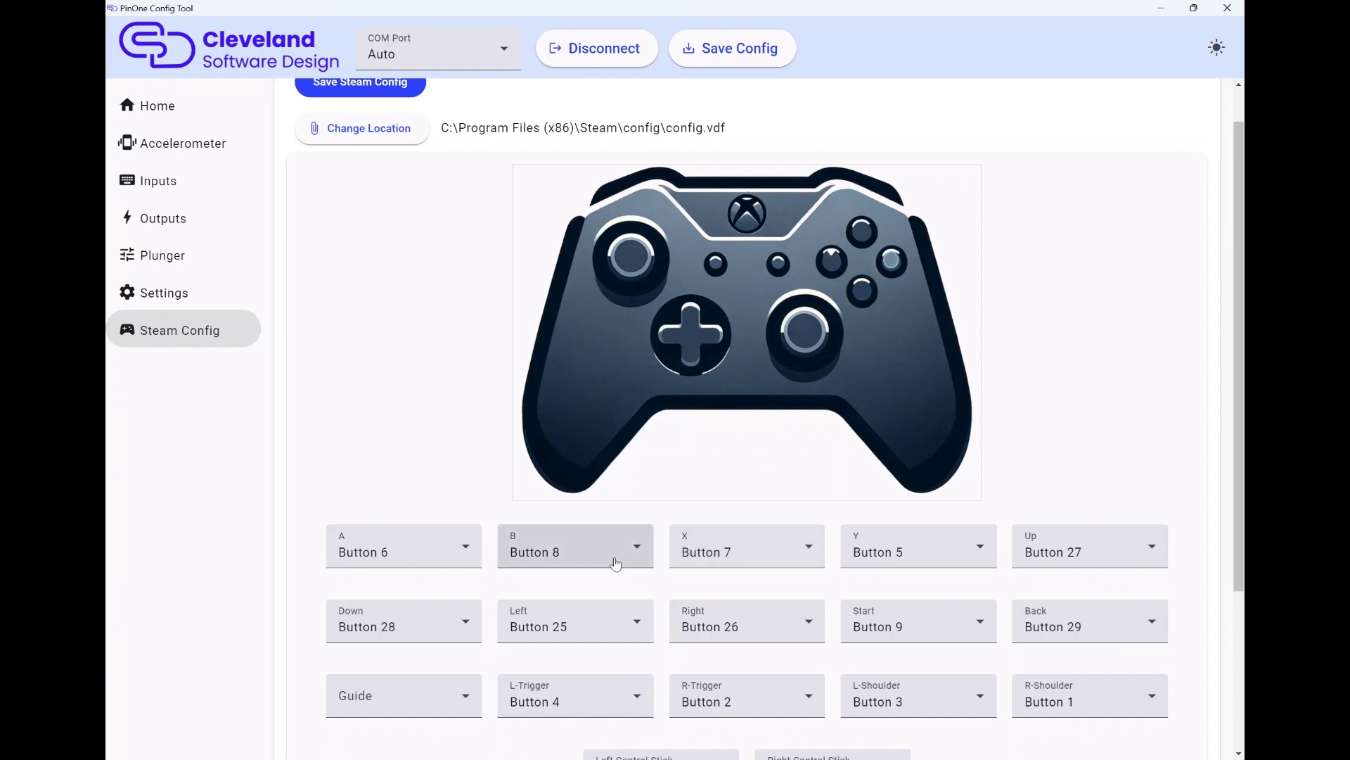
{"action": "scroll", "coordinate": [450, 365], "scroll_direction": "up", "scroll_amount": 1}
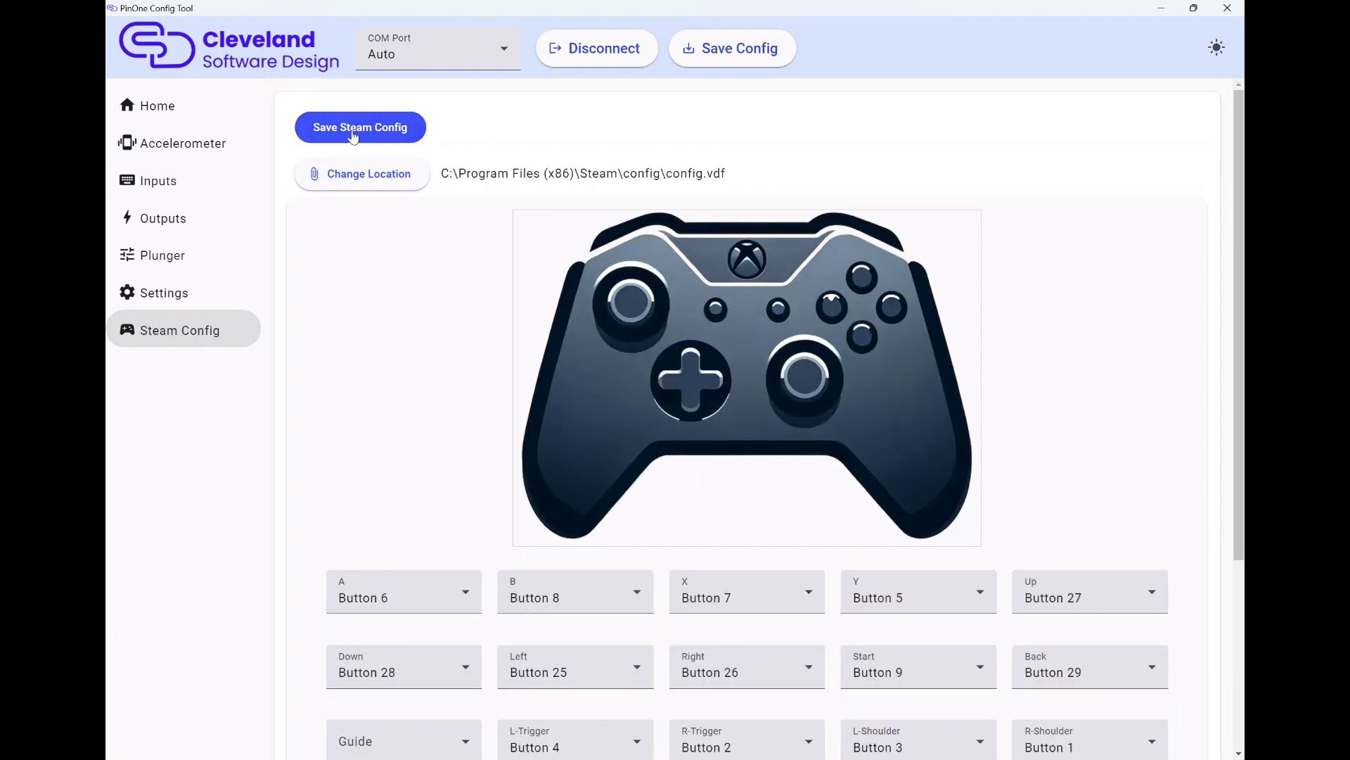
{"action": "scroll", "coordinate": [462, 453], "scroll_direction": "down", "scroll_amount": 3}
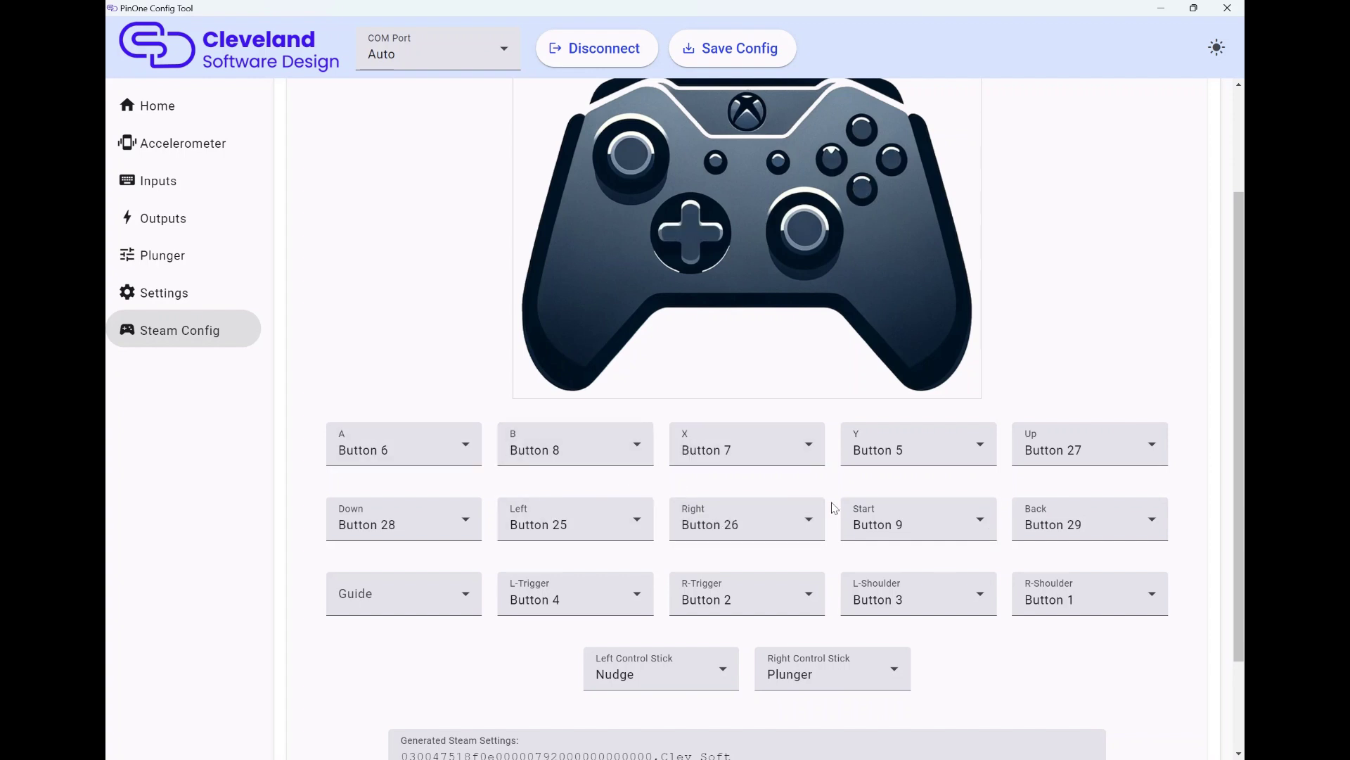
{"action": "scroll", "coordinate": [833, 493], "scroll_direction": "up", "scroll_amount": 3}
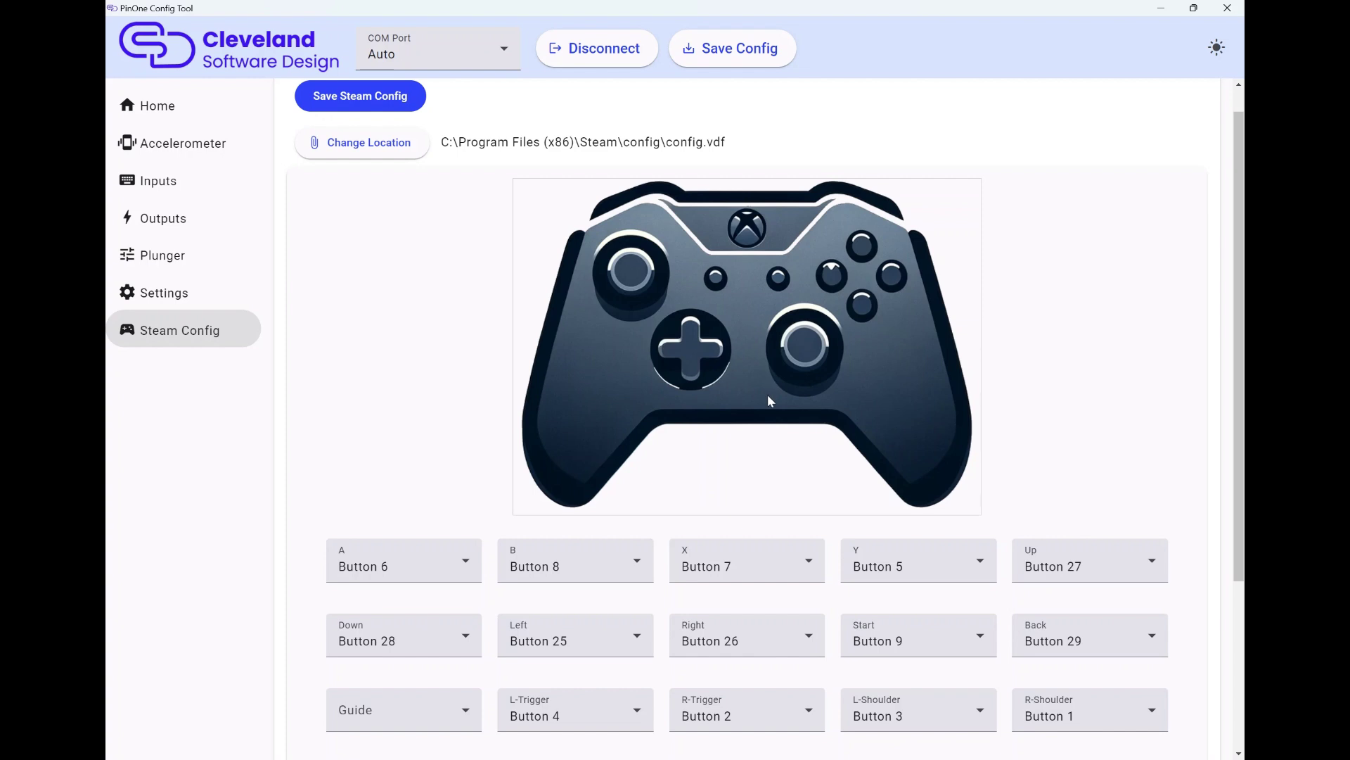
{"action": "scroll", "coordinate": [769, 398], "scroll_direction": "down", "scroll_amount": 2}
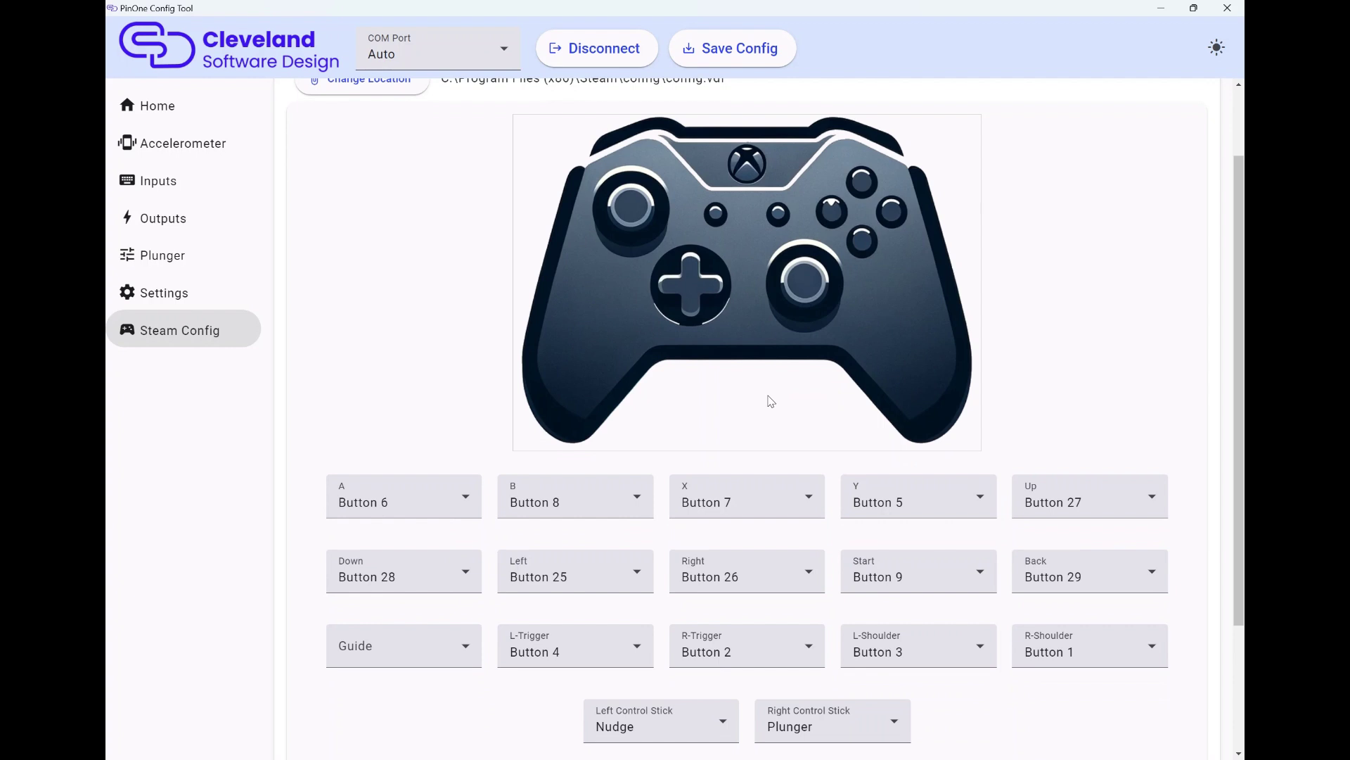
{"action": "scroll", "coordinate": [954, 350], "scroll_direction": "down", "scroll_amount": 3}
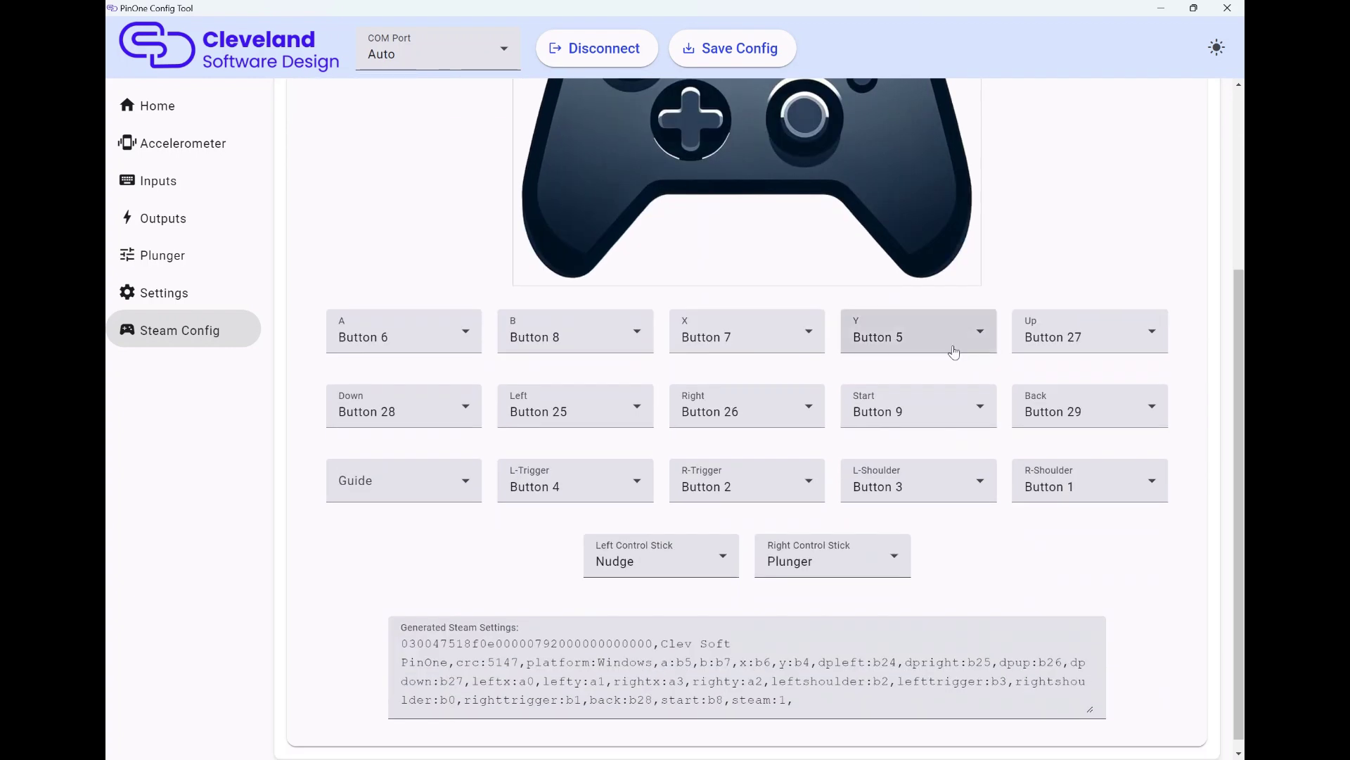
{"action": "scroll", "coordinate": [957, 350], "scroll_direction": "up", "scroll_amount": 5}
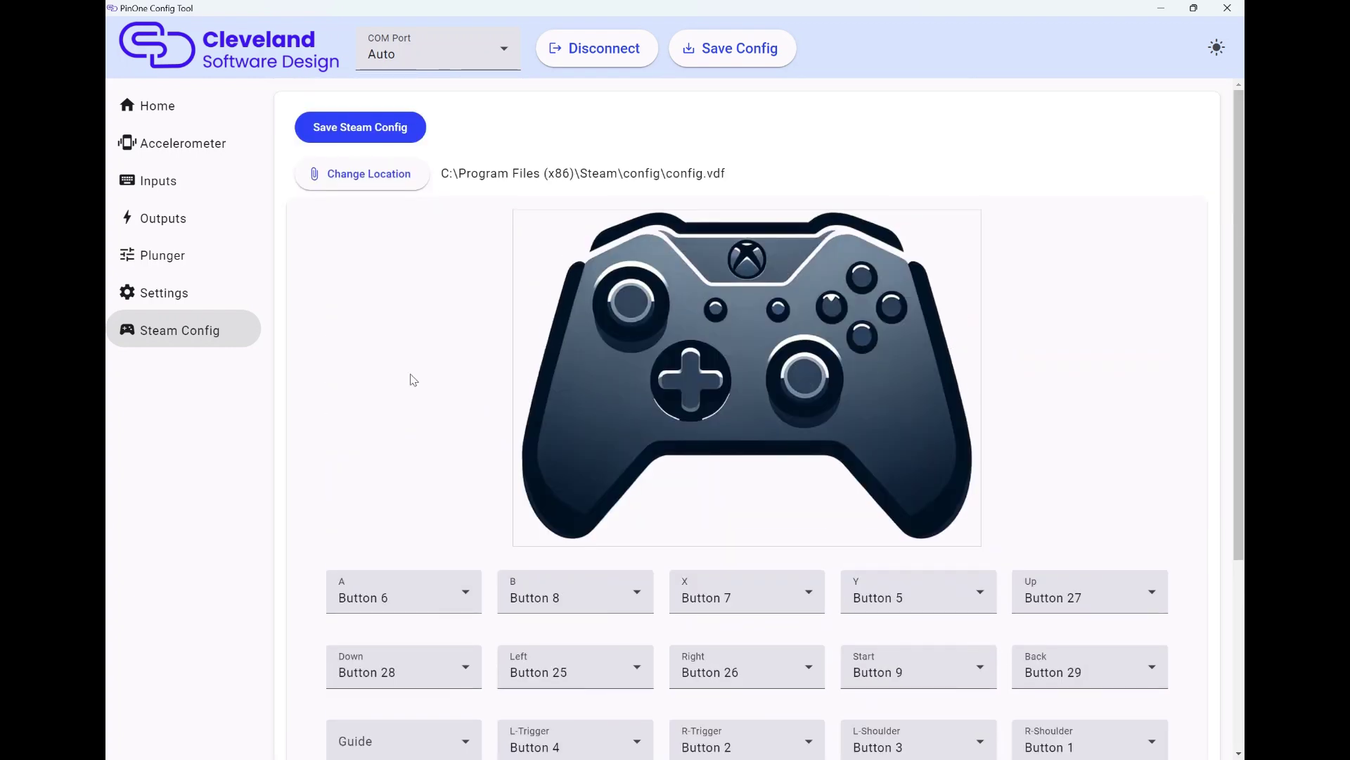
- Return to the Home page, where the Backup Configuration and Restore Configuration buttons appear
{"action": "left_click", "coordinate": [160, 111]}
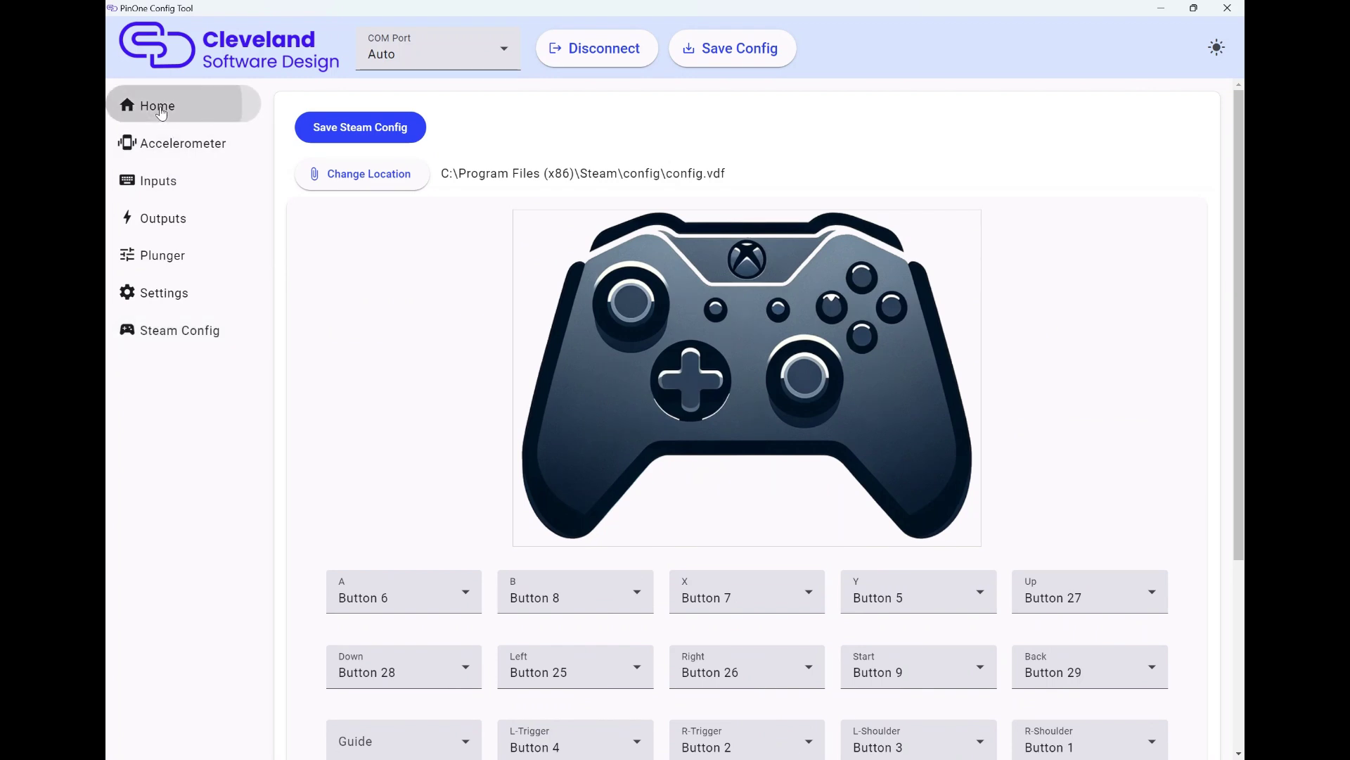